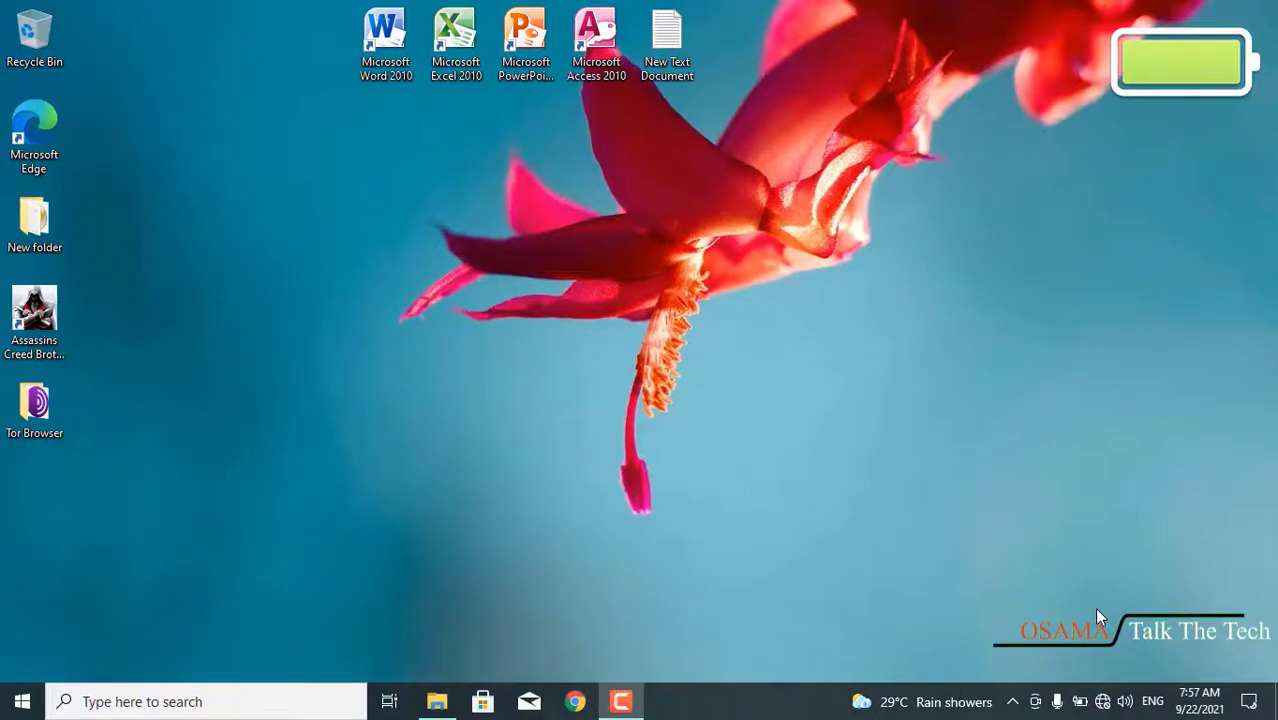
Step: Play INTRO.mp4 from the New folder in VLC to preview the target logo animation
left_click(437, 701)
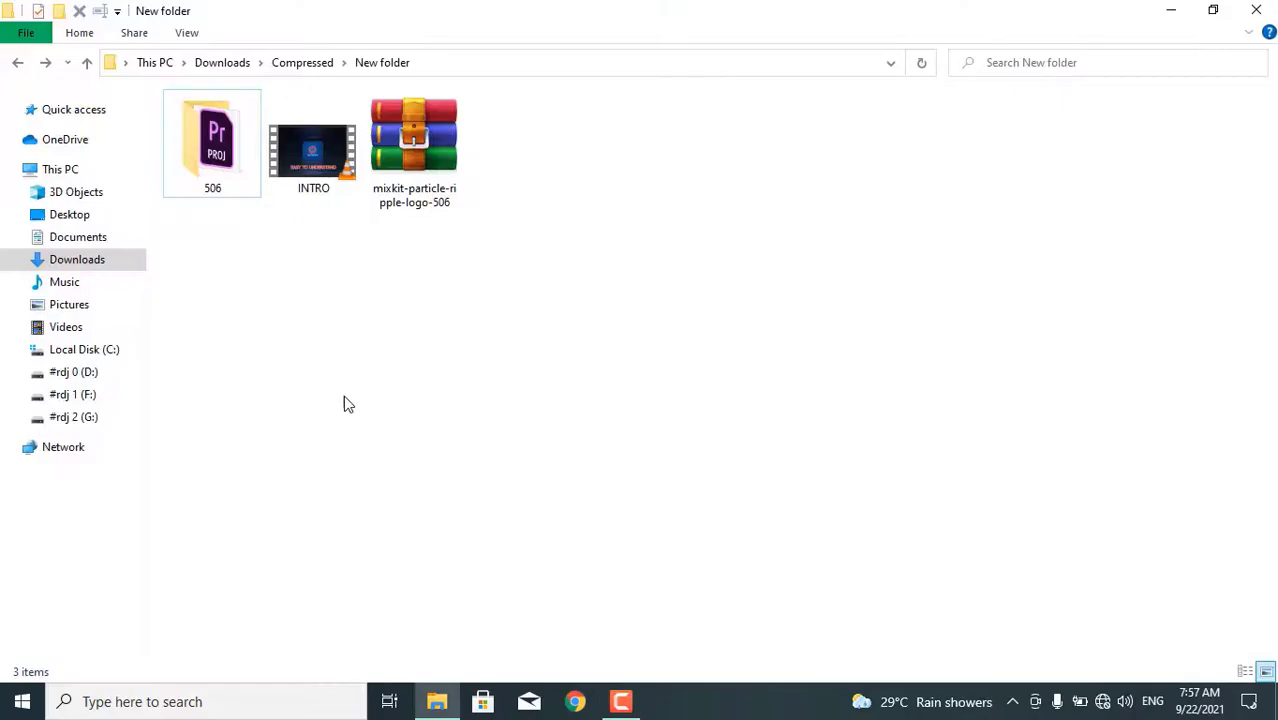
double_click(311, 160)
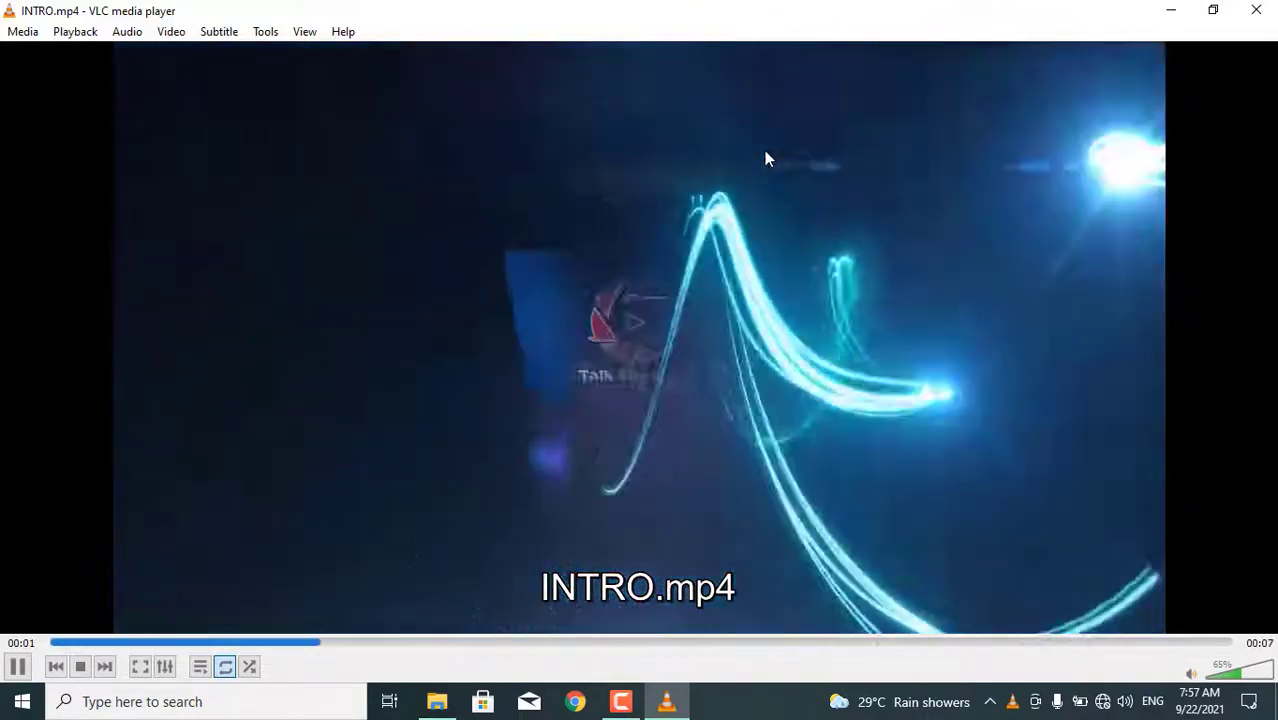
Step: Close VLC, open the 506 folder and select the Light Streak Logo project file
left_click(1257, 12)
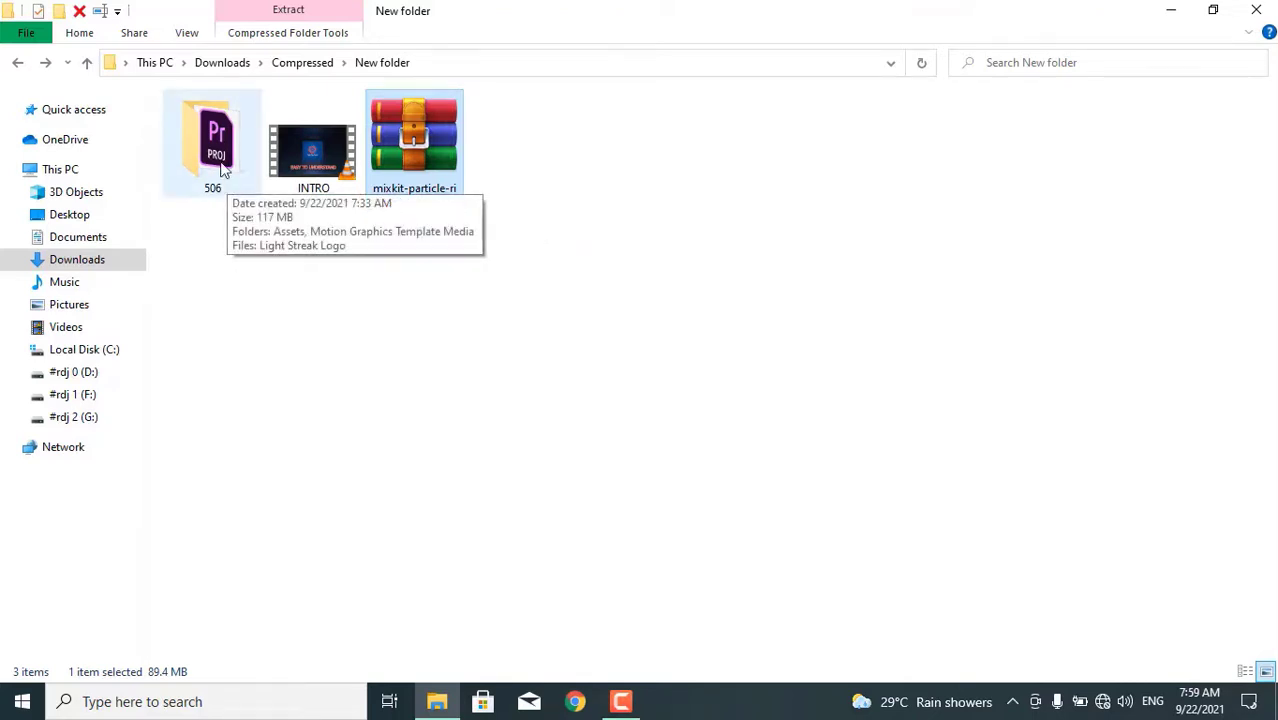
double_click(224, 170)
left_click(408, 180)
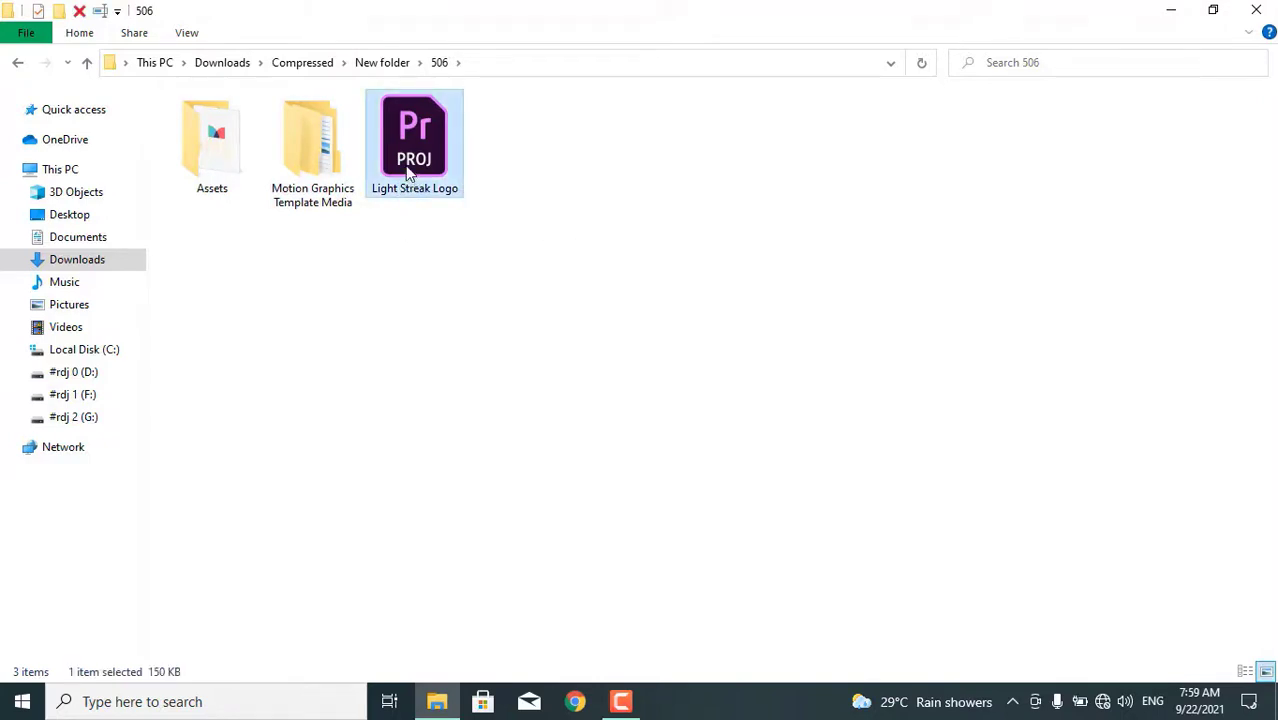
Step: Open the Light Streak Logo project in Premiere Pro and import logo.png into it
double_click(408, 168)
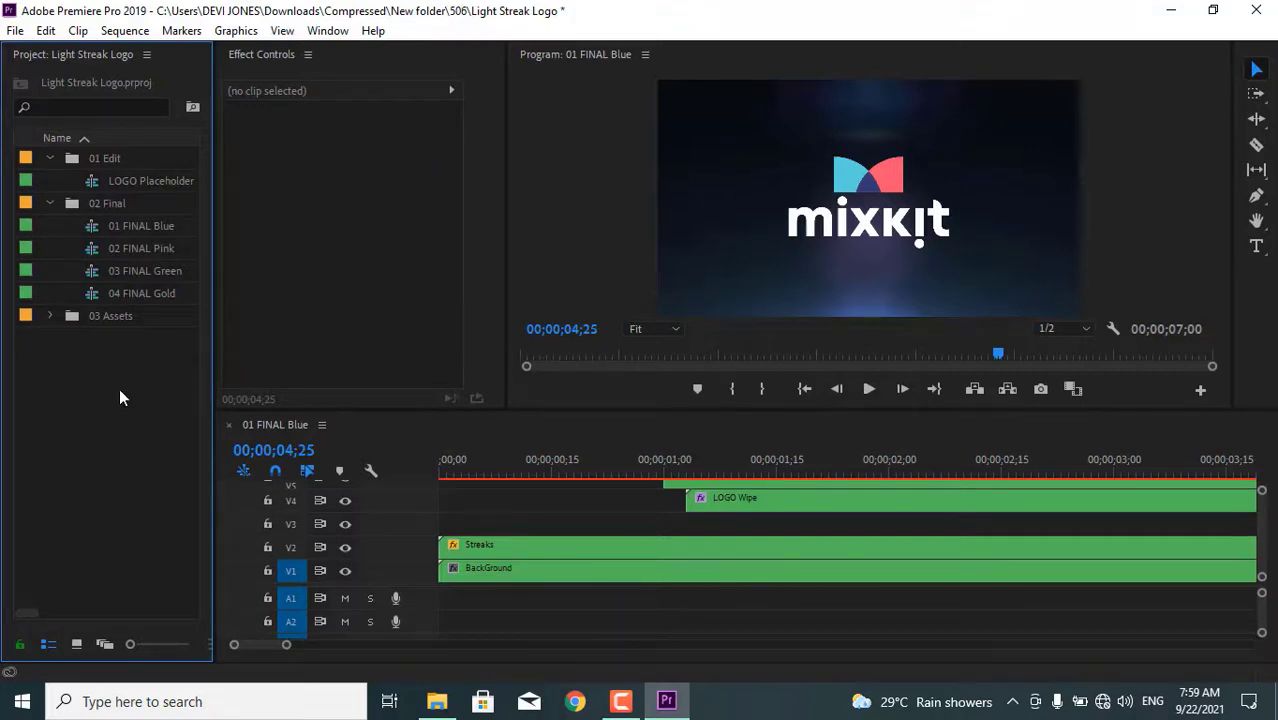
right_click(90, 380)
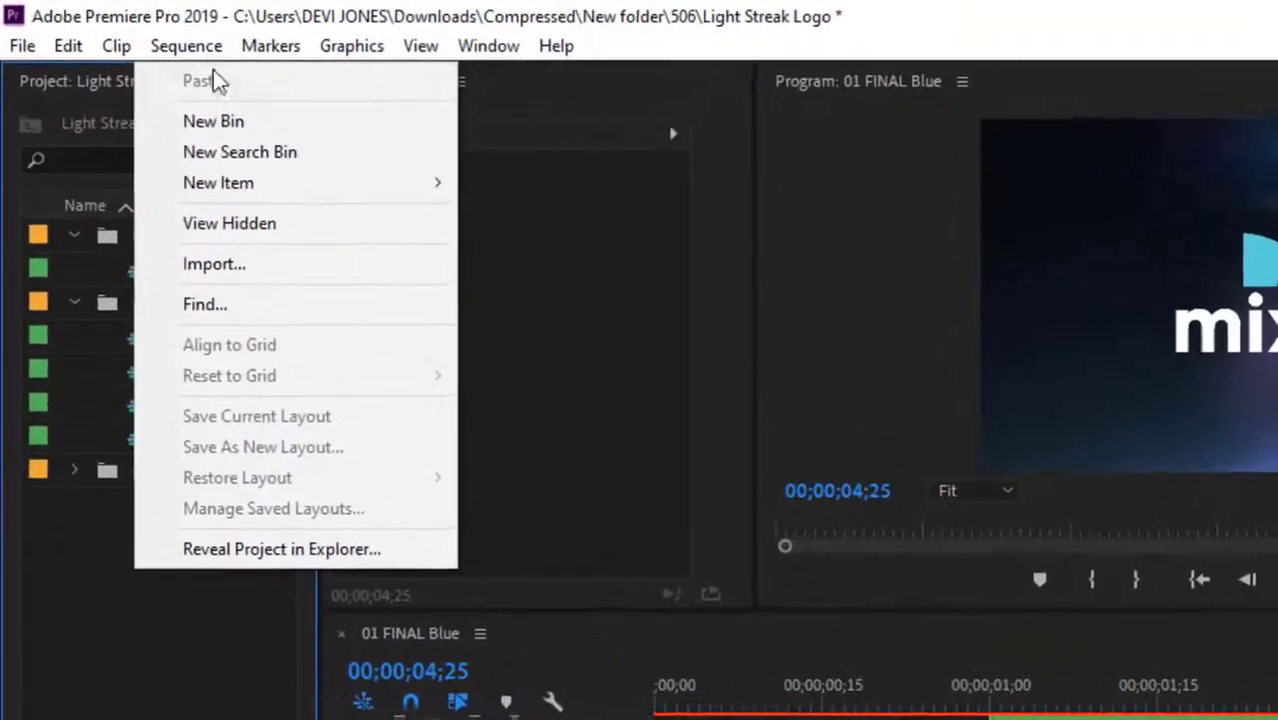
left_click(214, 266)
double_click(868, 472)
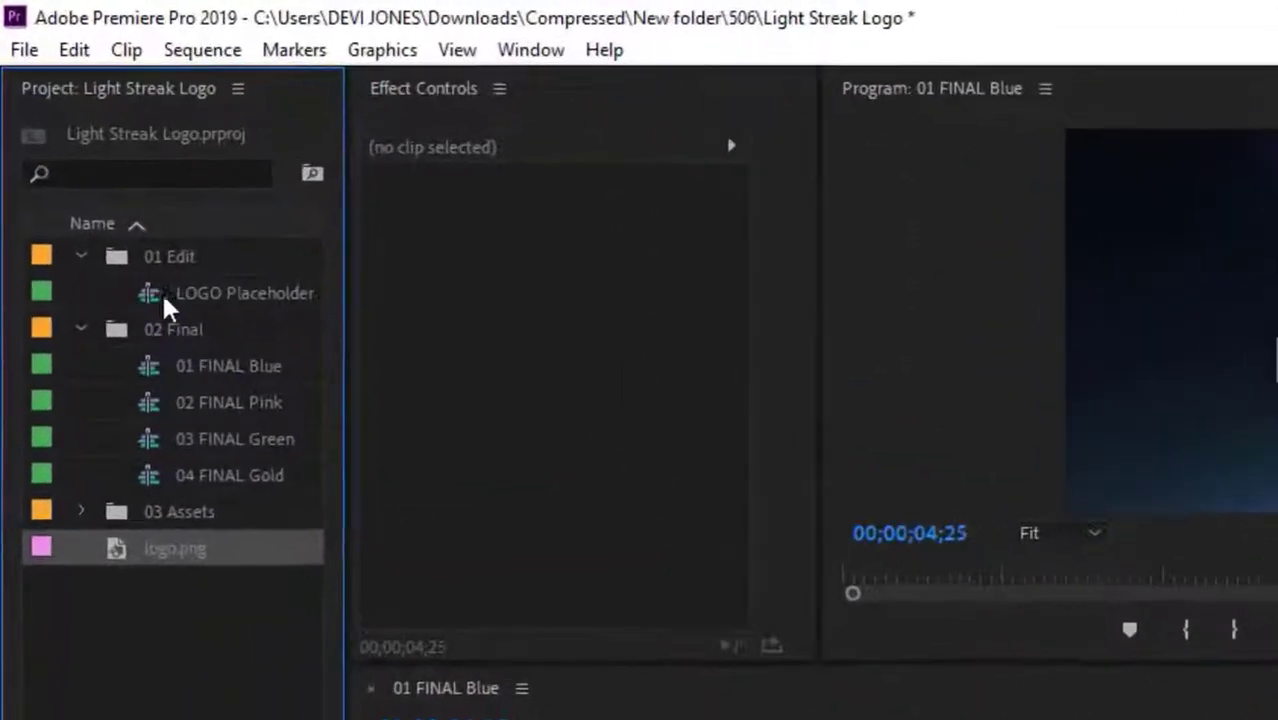
left_click(106, 182)
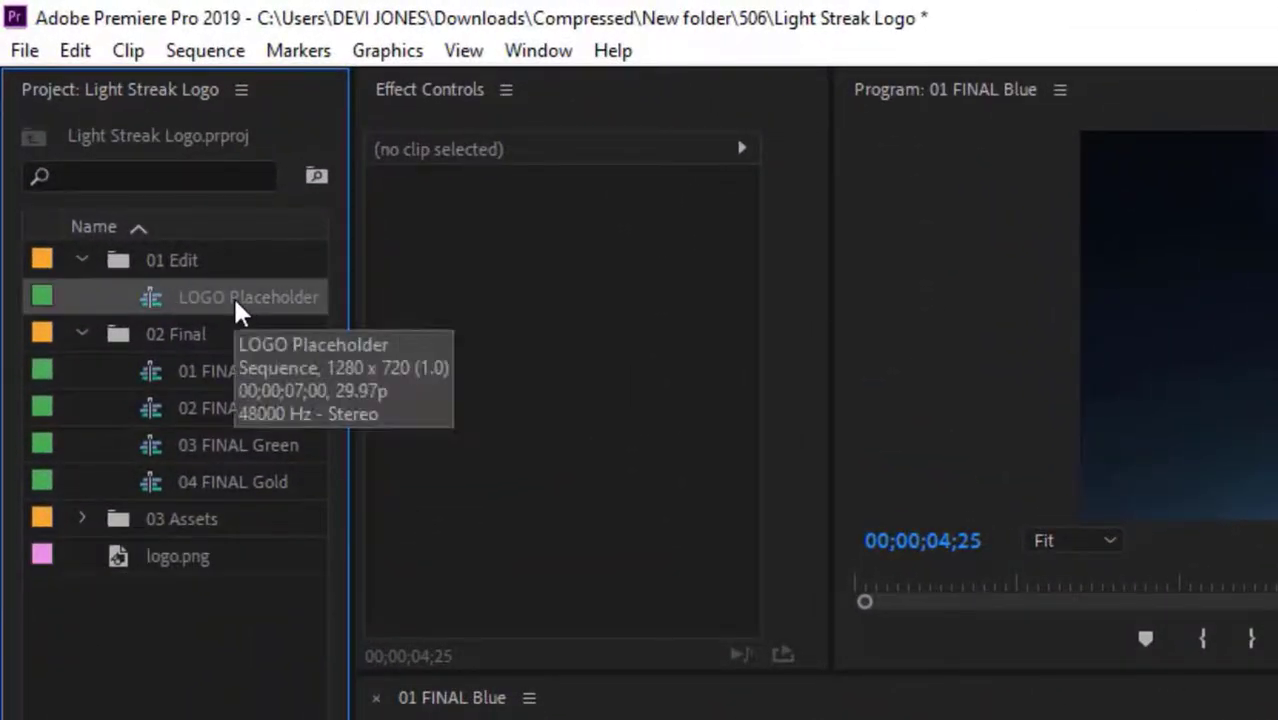
Step: In LOGO Placeholder, place logo.png above MixKit-Card 2.png, extend it to 7;00, and delete the card
double_click(150, 295)
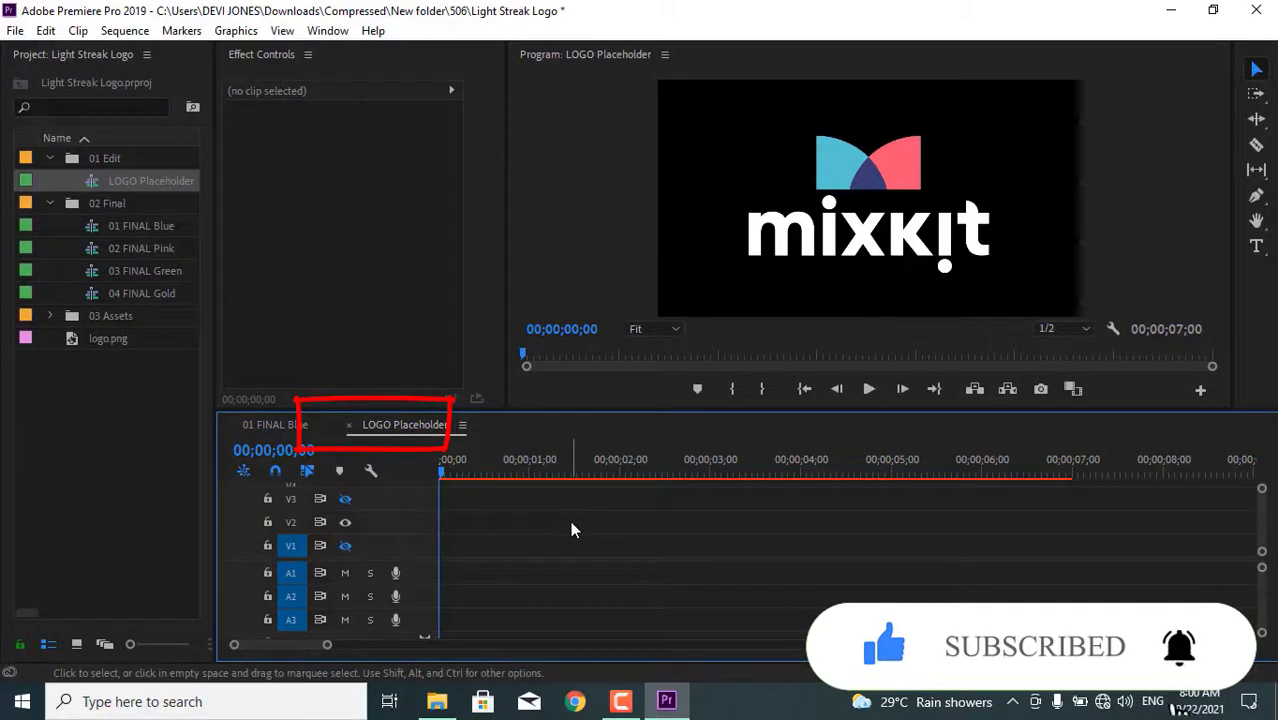
scroll(572, 530, "up", 3)
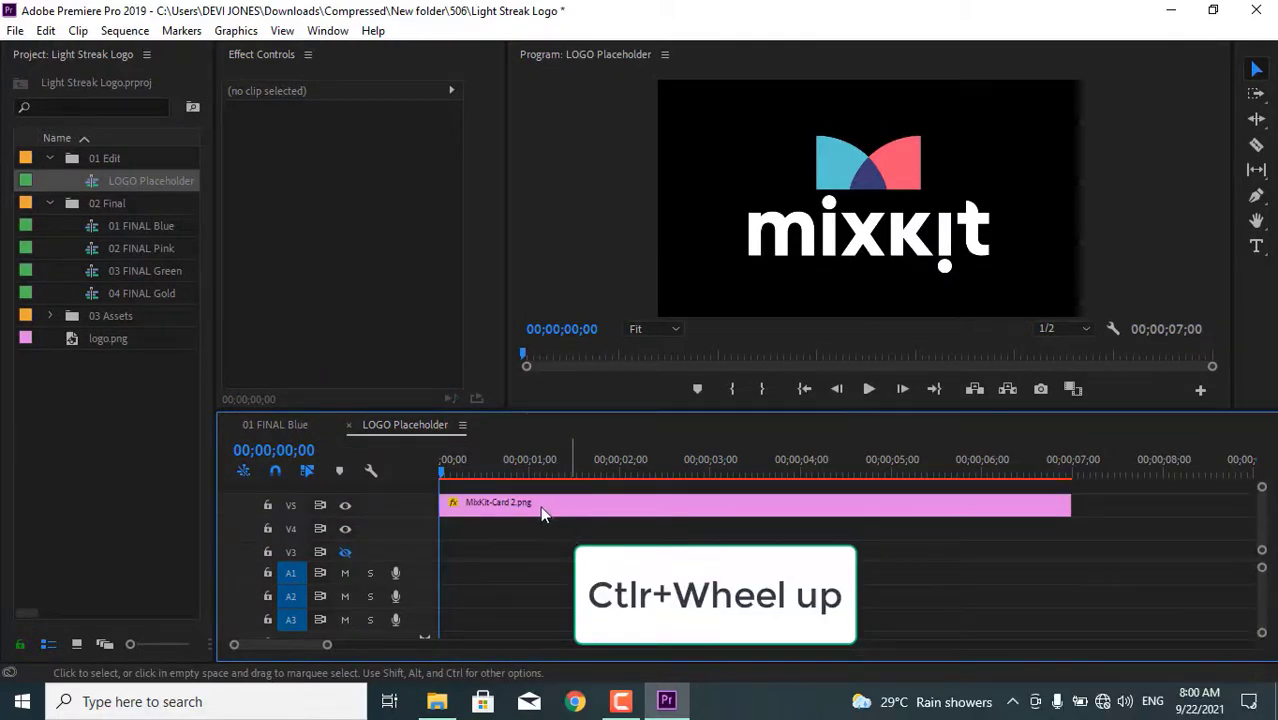
left_click(108, 340)
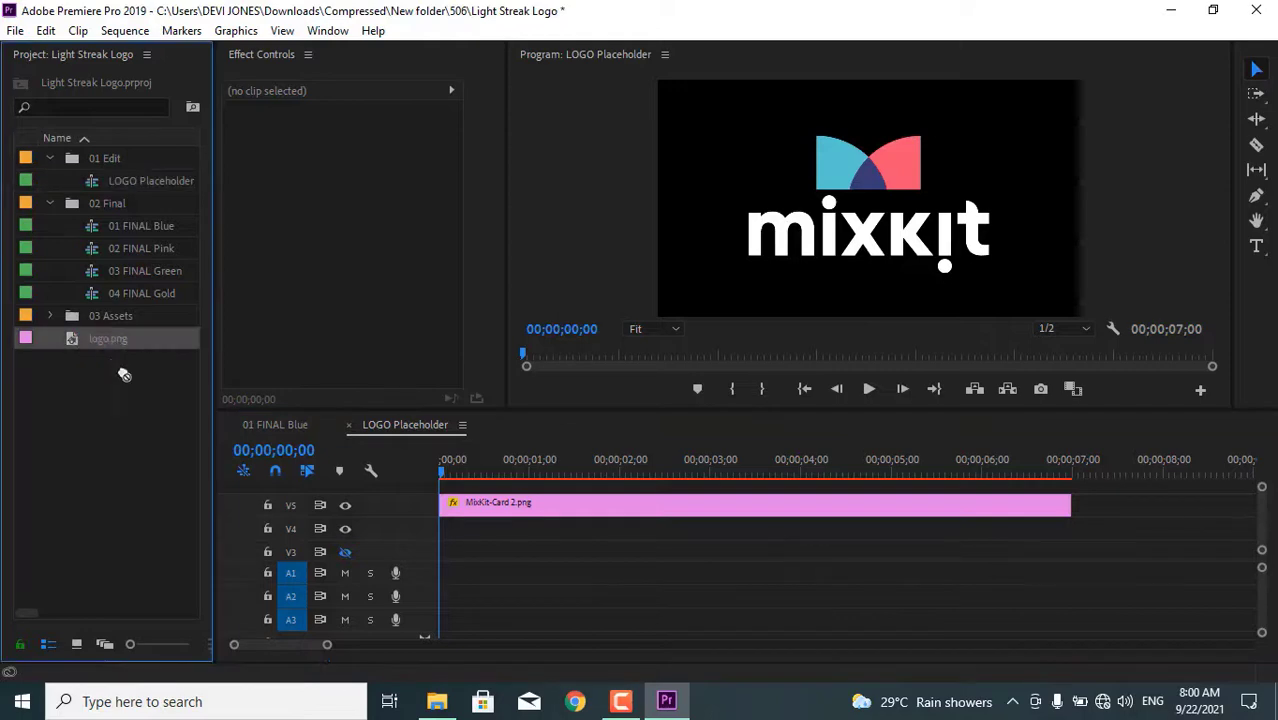
left_click_drag(304, 475, 460, 499)
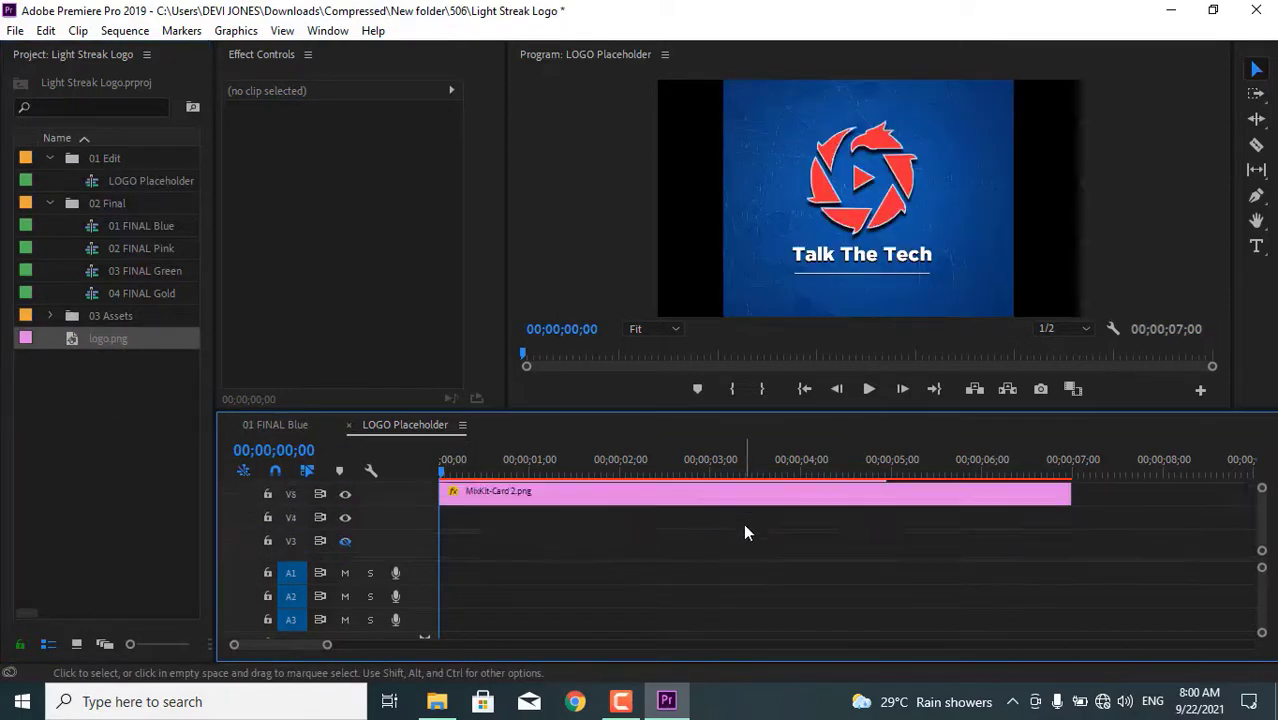
left_click(845, 498)
left_click_drag(889, 496, 1063, 499)
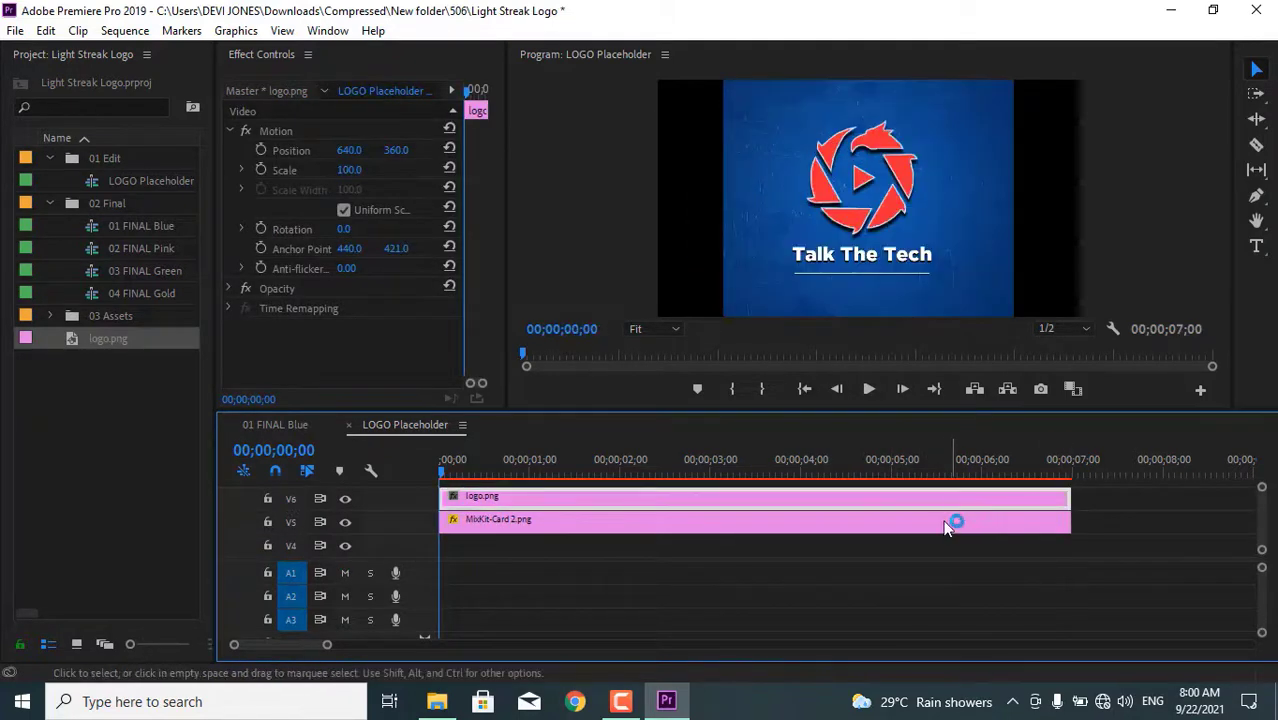
left_click(945, 528)
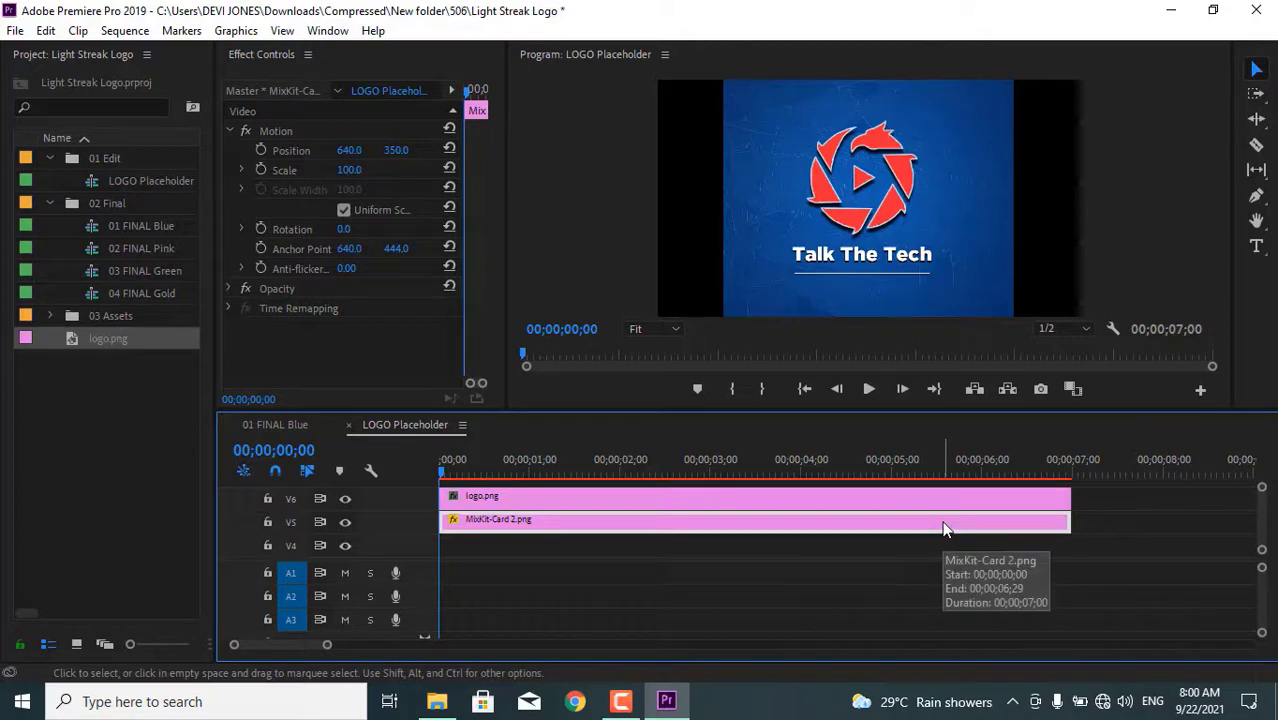
key("Delete")
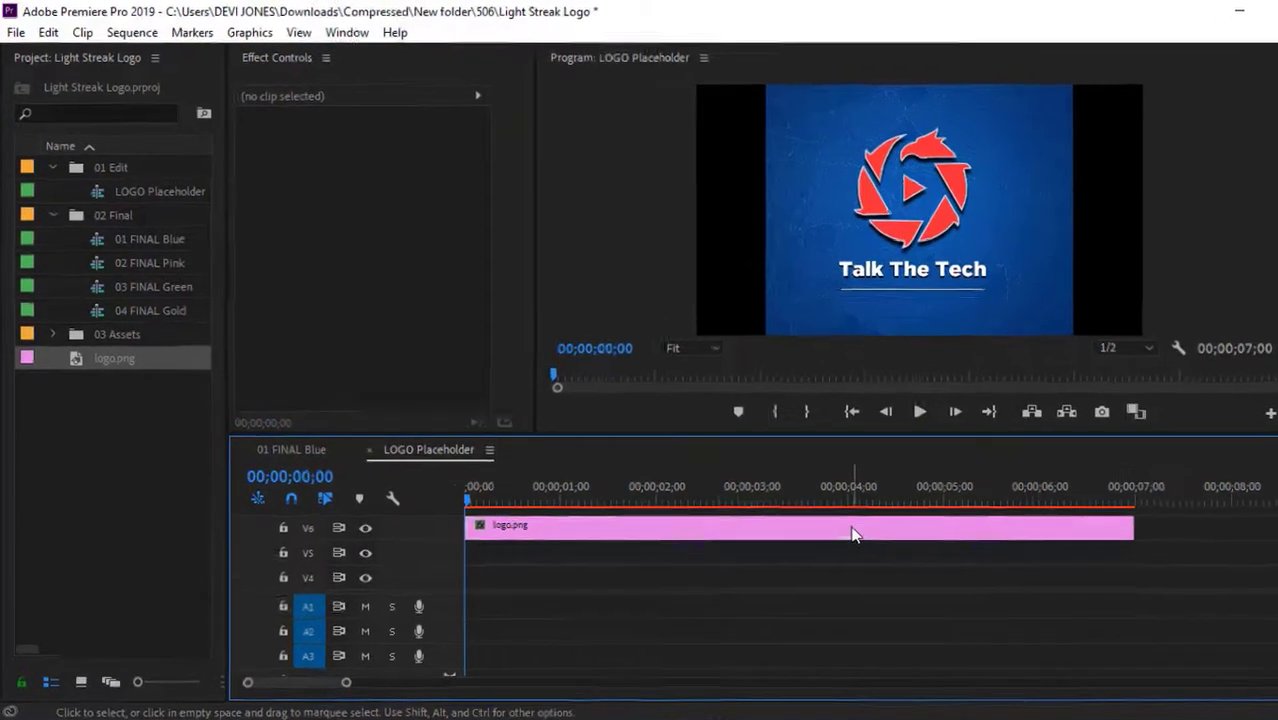
Step: Scale the logo.png clip down to 56 in Effect Controls
left_click(851, 533)
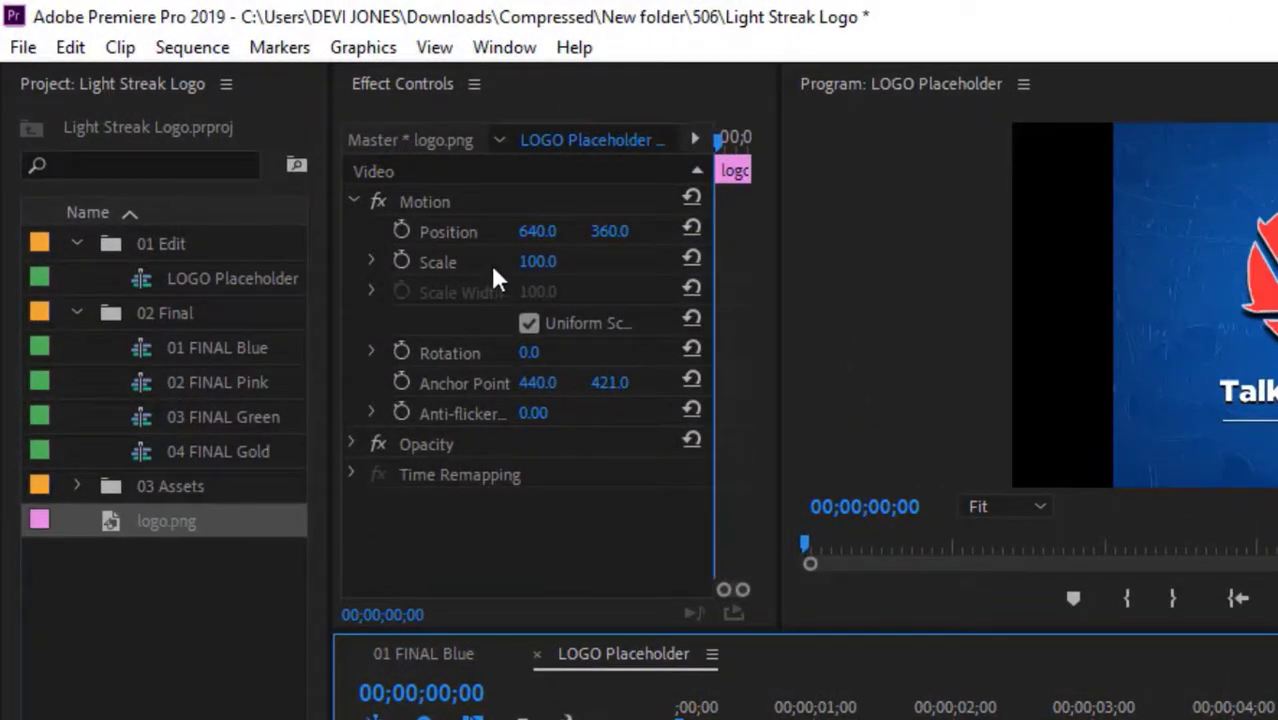
left_click(540, 262)
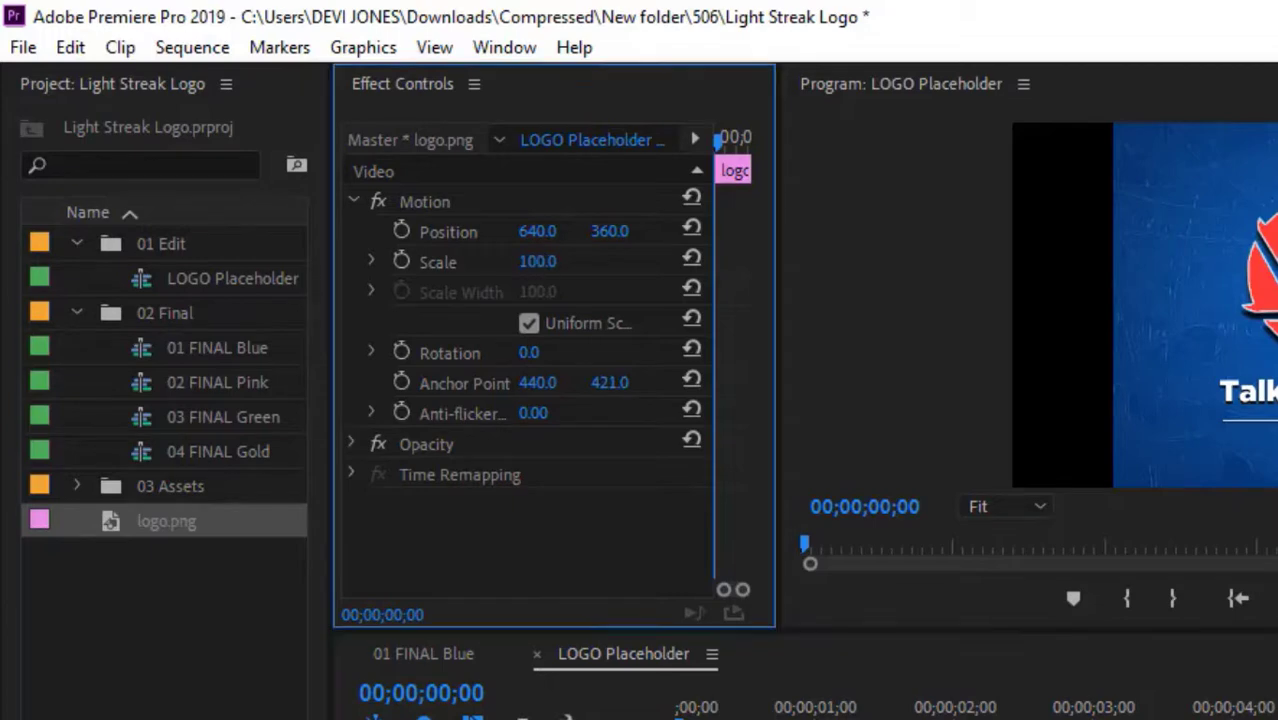
left_click_drag(537, 261, 500, 261)
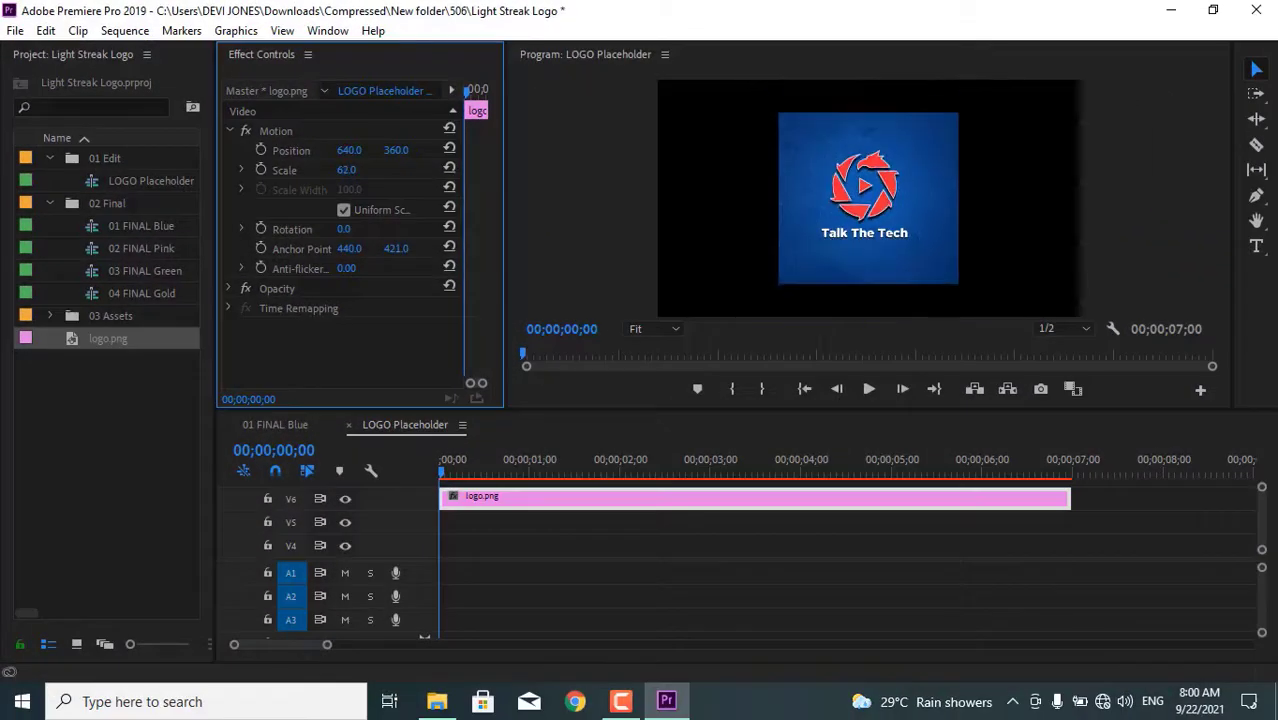
left_click_drag(346, 169, 334, 169)
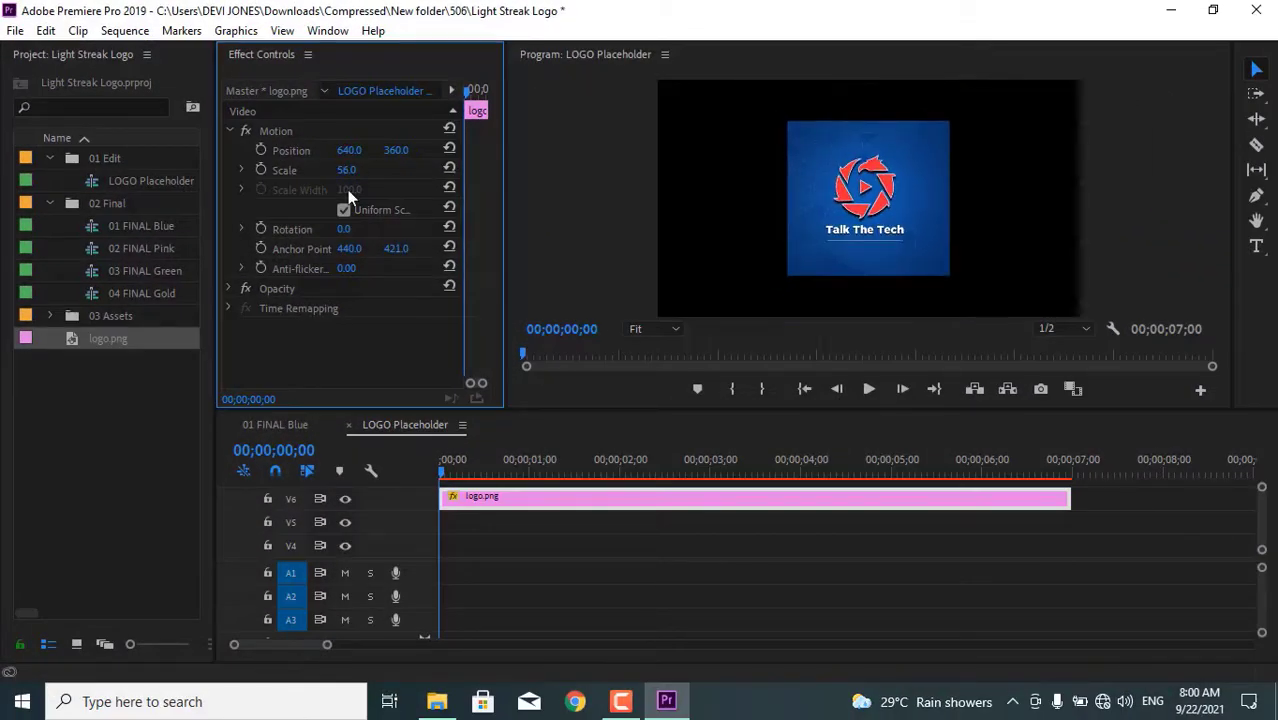
Step: Close LOGO Placeholder and play 01 FINAL Blue from the start to watch the new logo reveal
left_click(349, 424)
left_click_drag(500, 466, 440, 474)
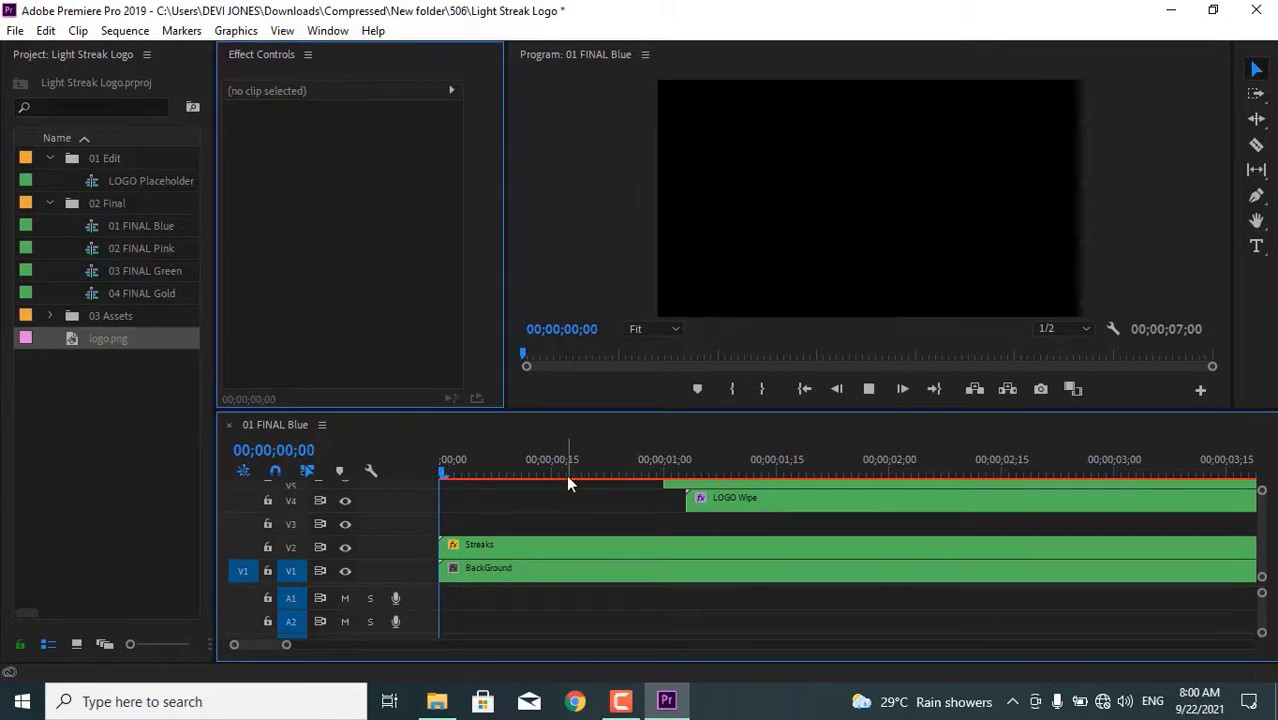
key("space")
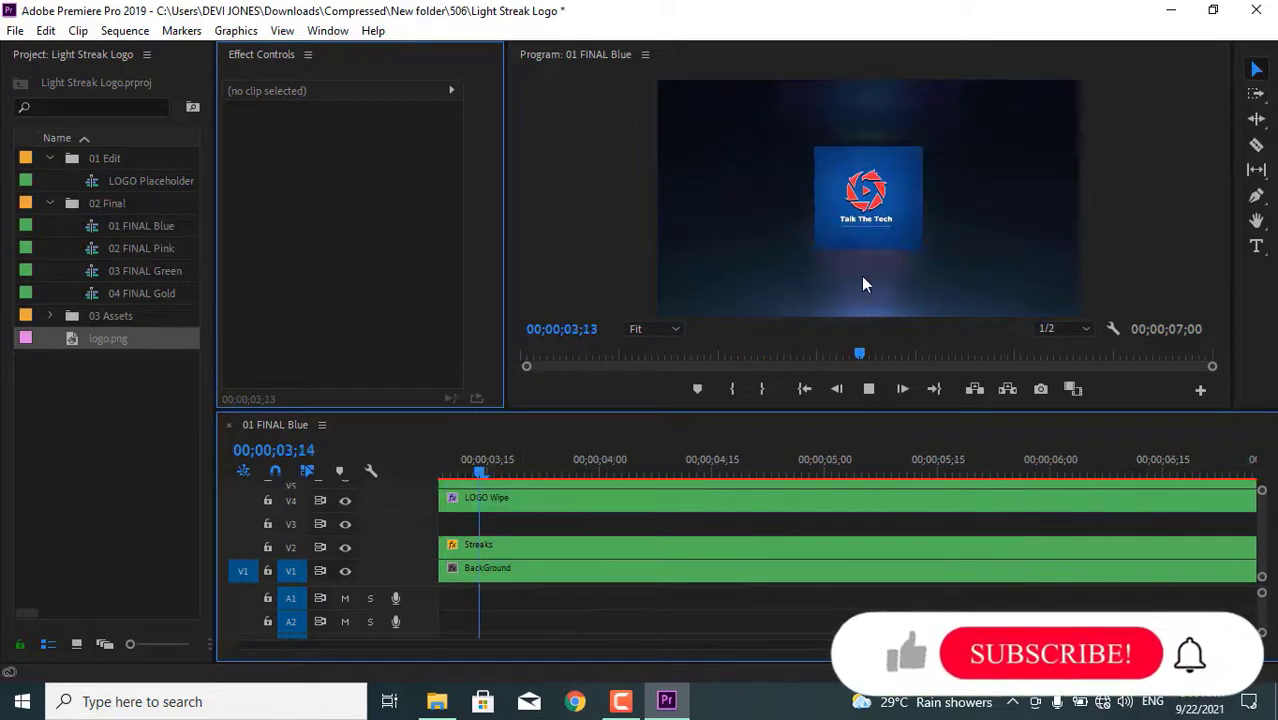
key("space")
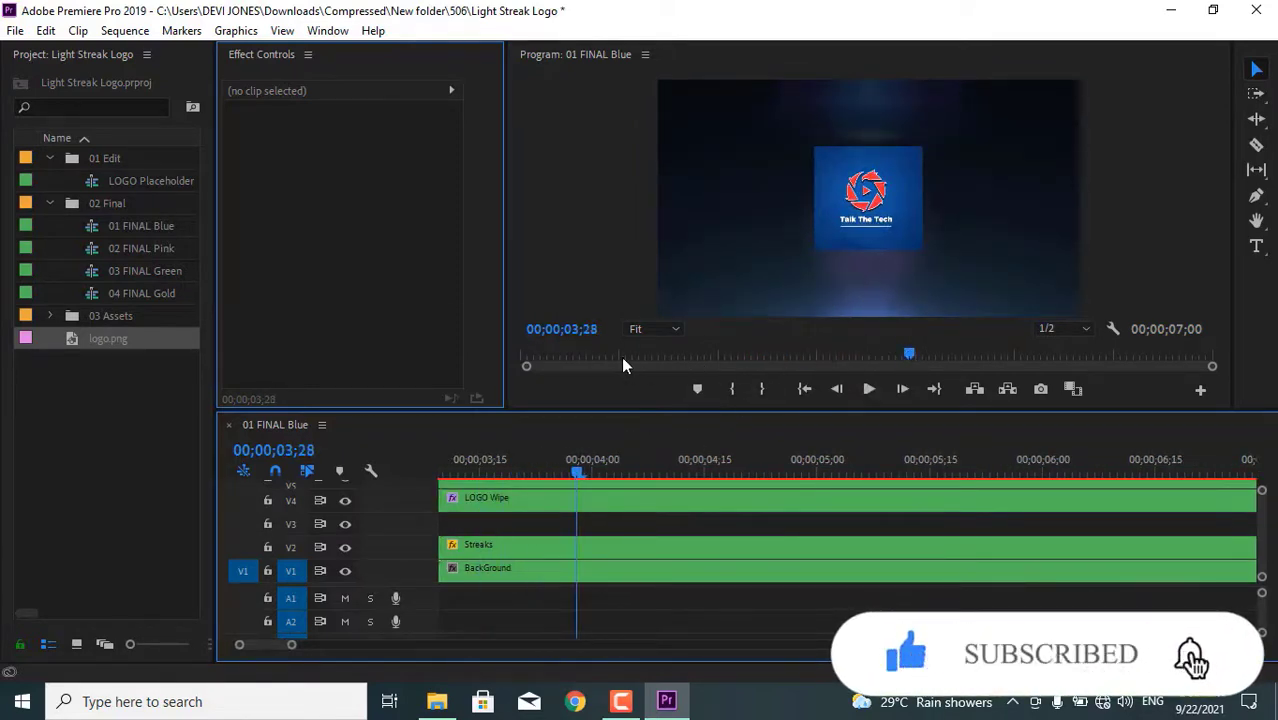
left_click(533, 356)
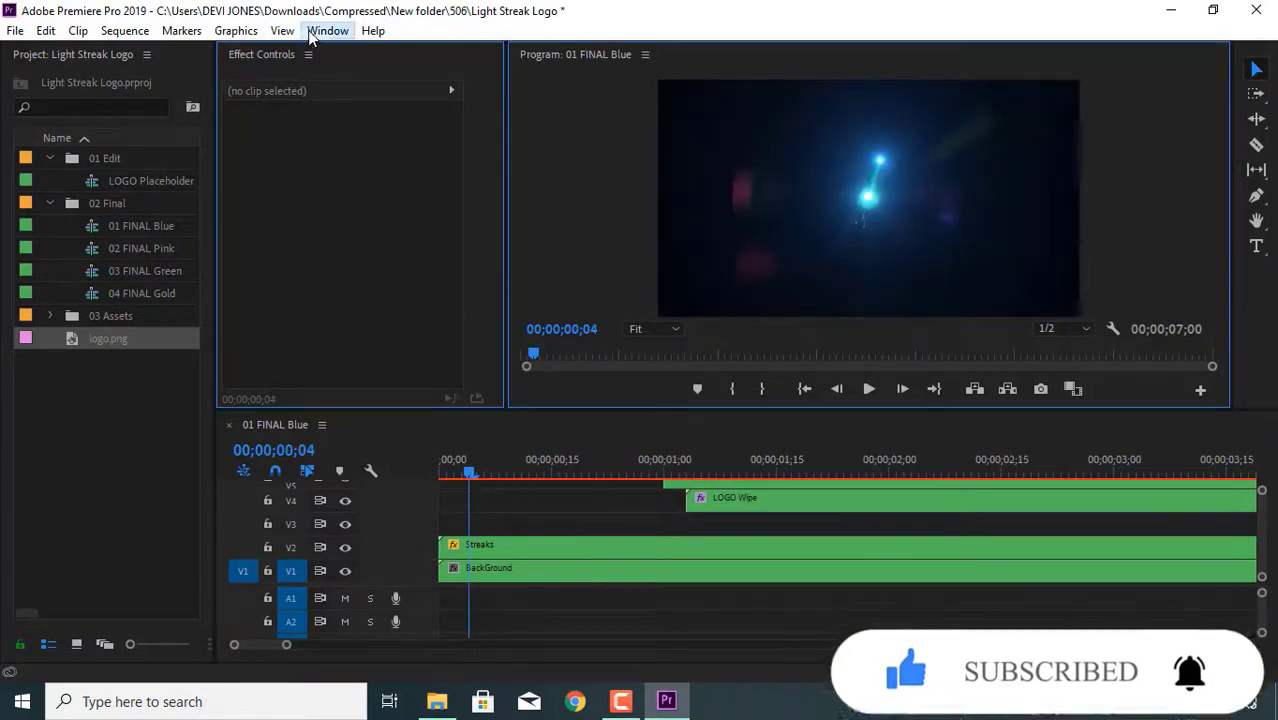
Step: Show the Essential Graphics panel and scroll its Browse list down to Bold Title
left_click(312, 33)
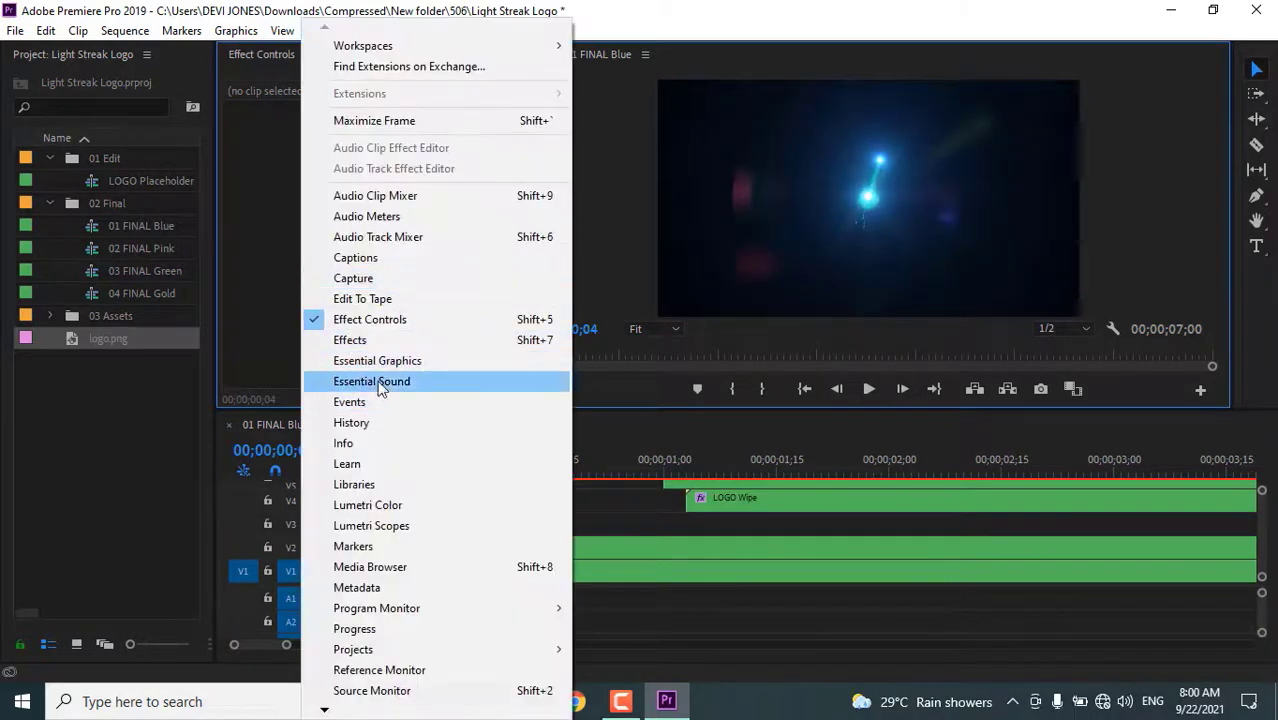
left_click(441, 362)
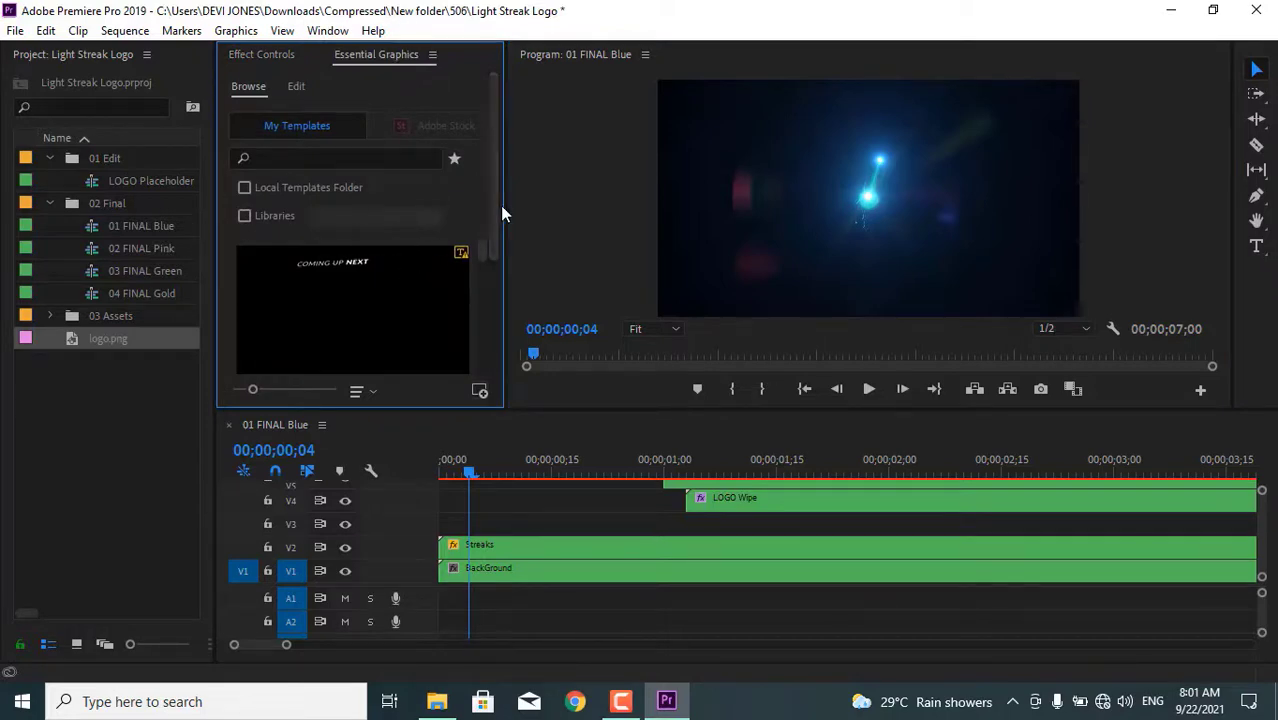
left_click_drag(488, 240, 482, 284)
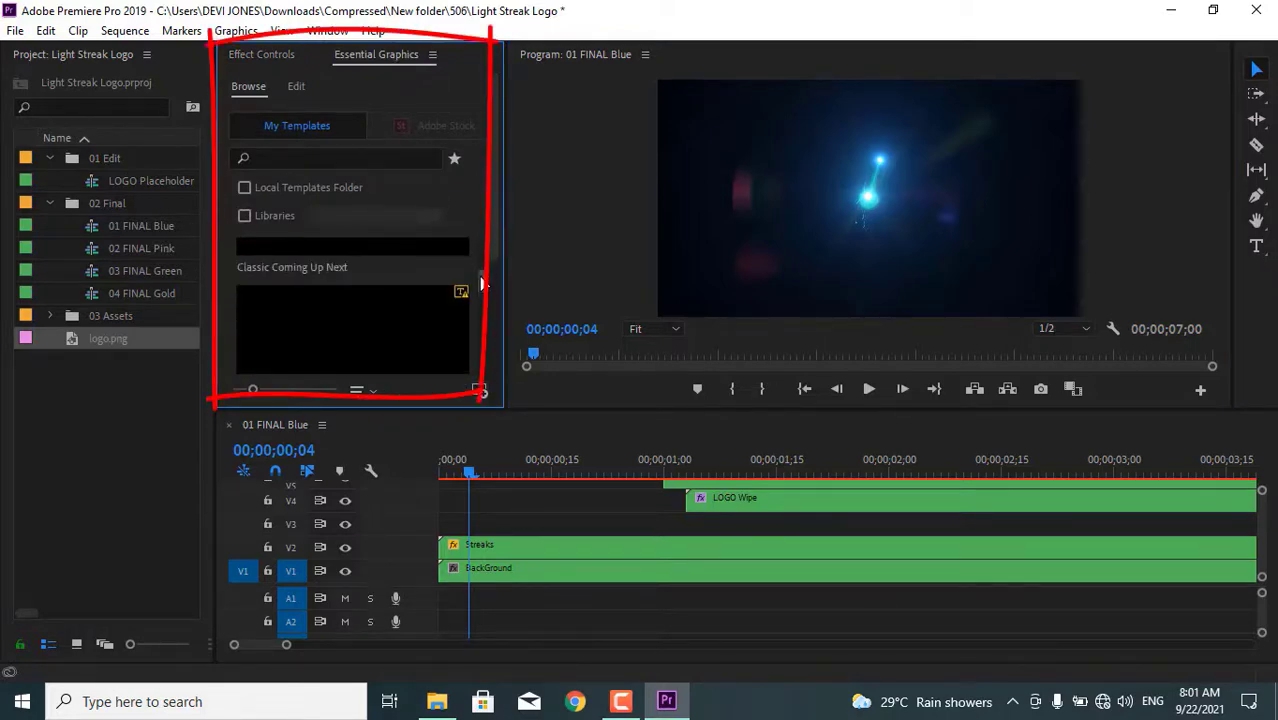
scroll(481, 283, "down", 1)
scroll(481, 283, "down", 4)
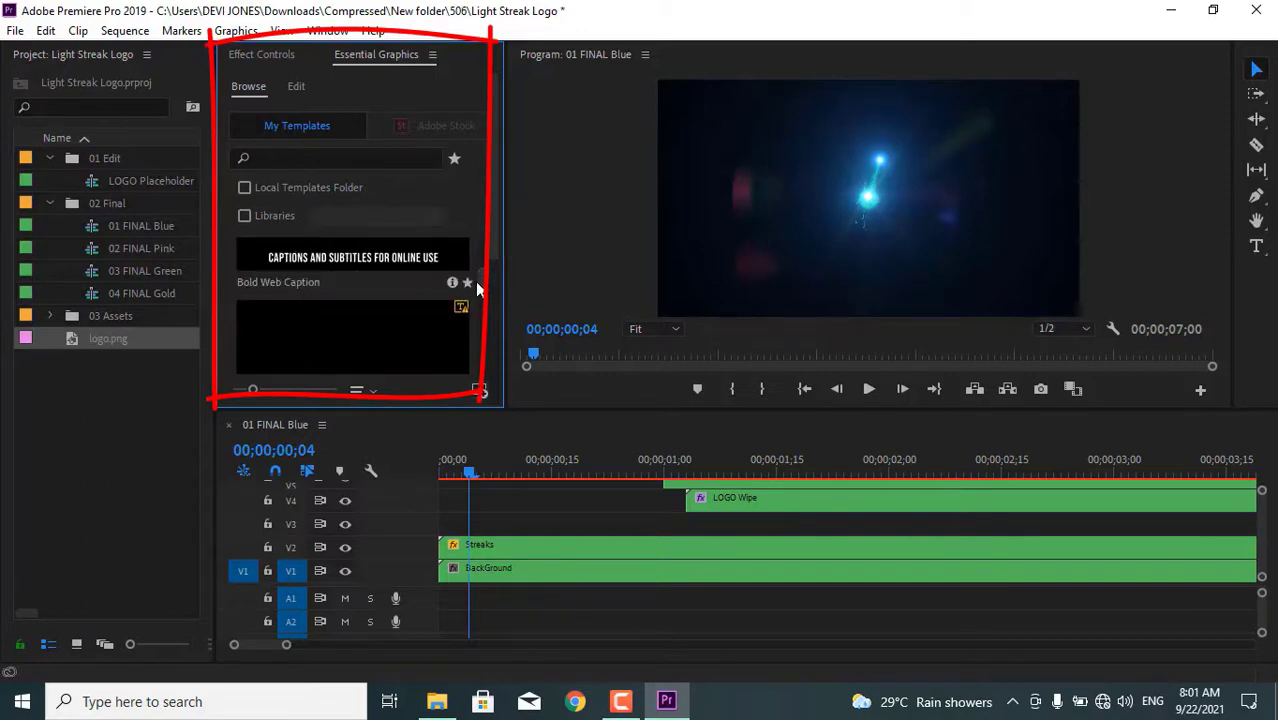
scroll(484, 281, "down", 1)
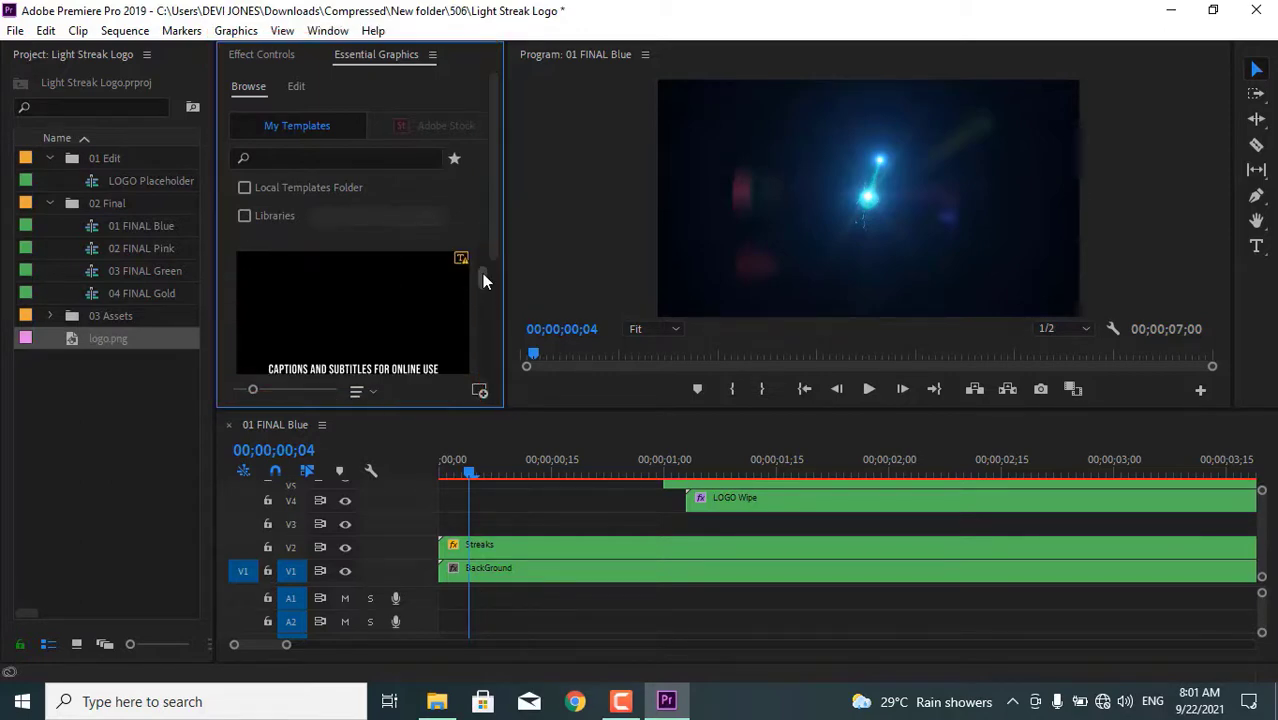
scroll(484, 275, "down", 1)
scroll(486, 277, "down", 1)
scroll(486, 277, "down", 1)
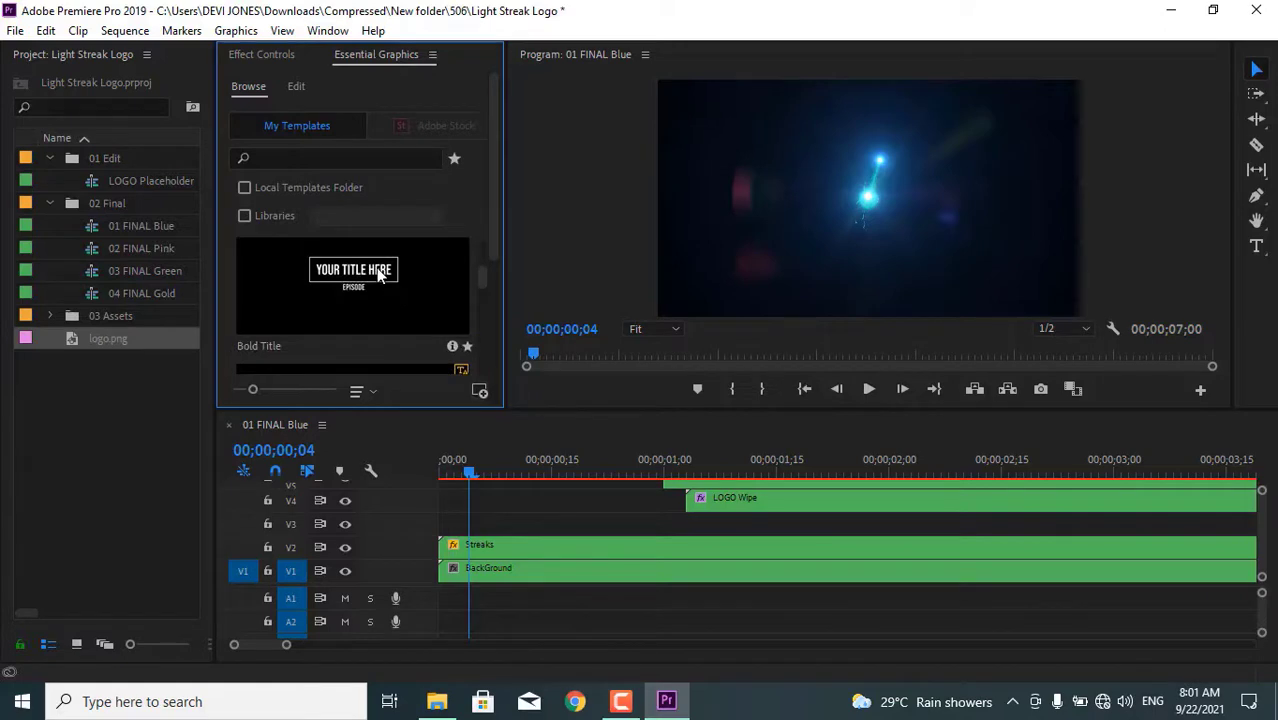
Step: Scrub the 01 FINAL Blue timeline to check the logo reveal
mouse_move(525, 468)
left_mouse_down()
mouse_move(464, 477)
mouse_move(825, 475)
left_mouse_up()
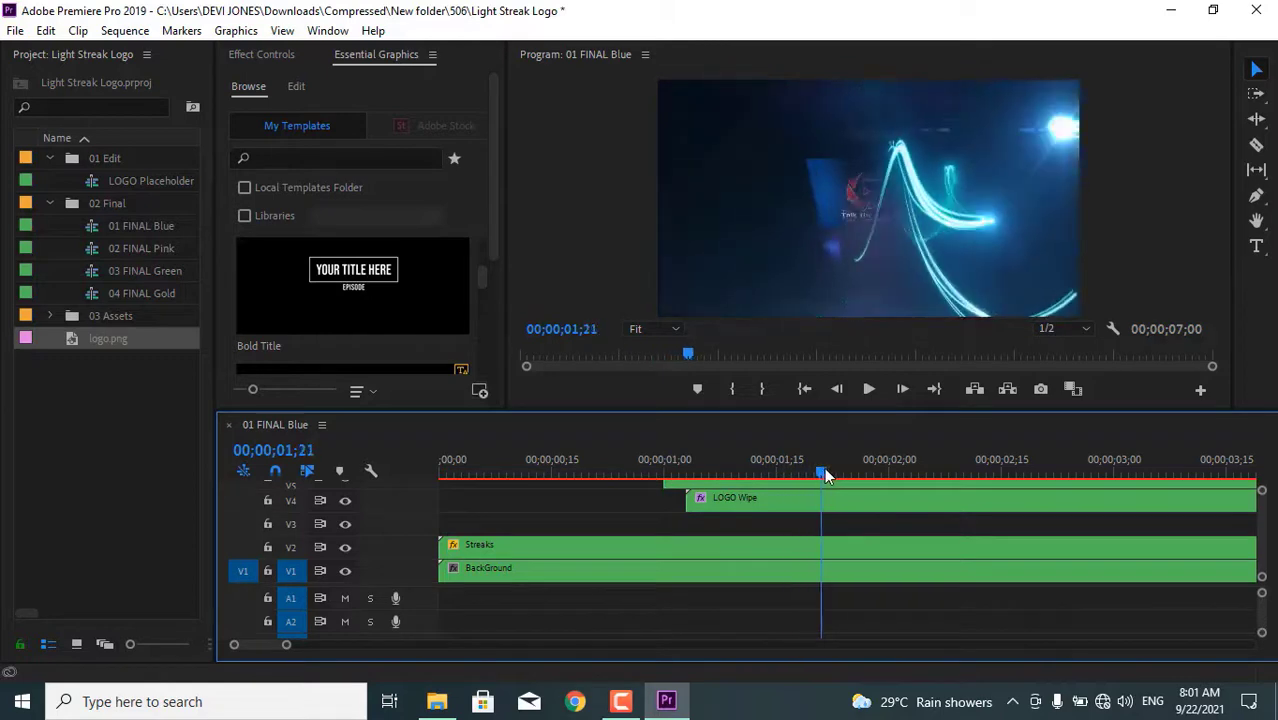
scroll(928, 528, "up", 2)
scroll(928, 528, "up", 2)
Step: Place the Bold Title template on track V8 above the LOGO Wipe clips
scroll(928, 528, "up", 1)
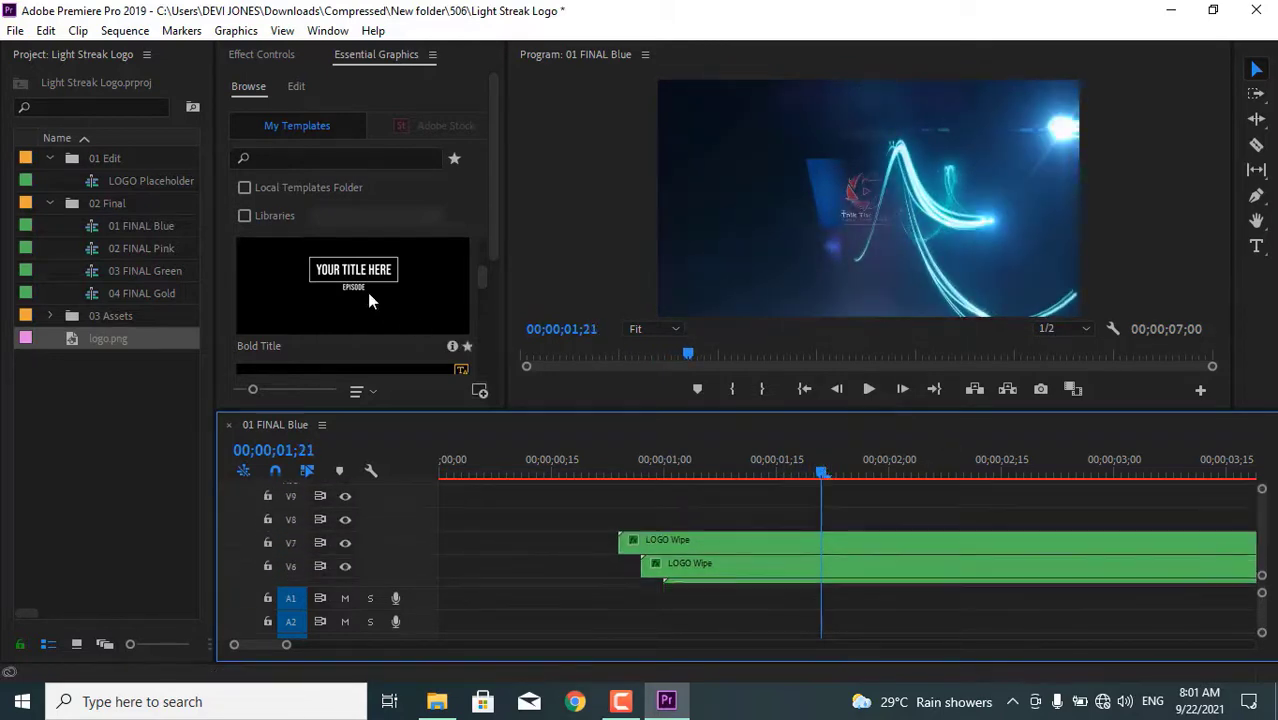
mouse_move(367, 292)
left_mouse_down()
mouse_move(708, 512)
mouse_move(820, 525)
left_mouse_up()
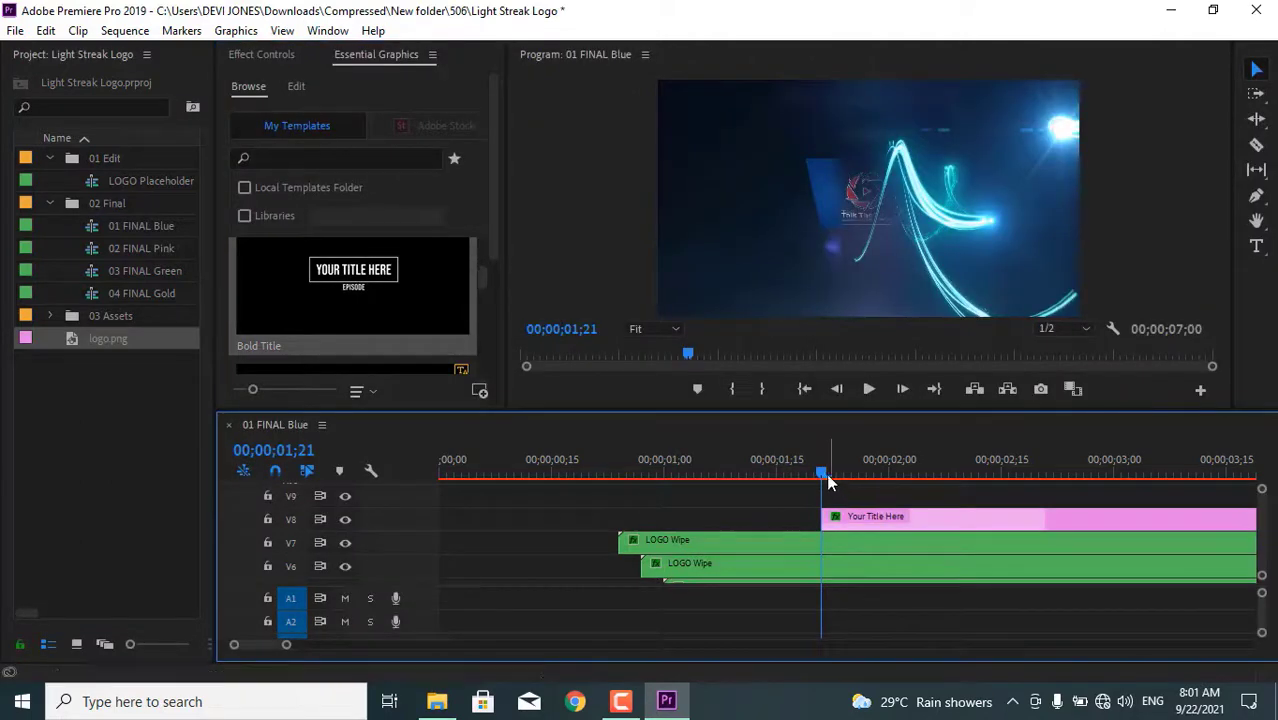
scroll(848, 519, "down", 5)
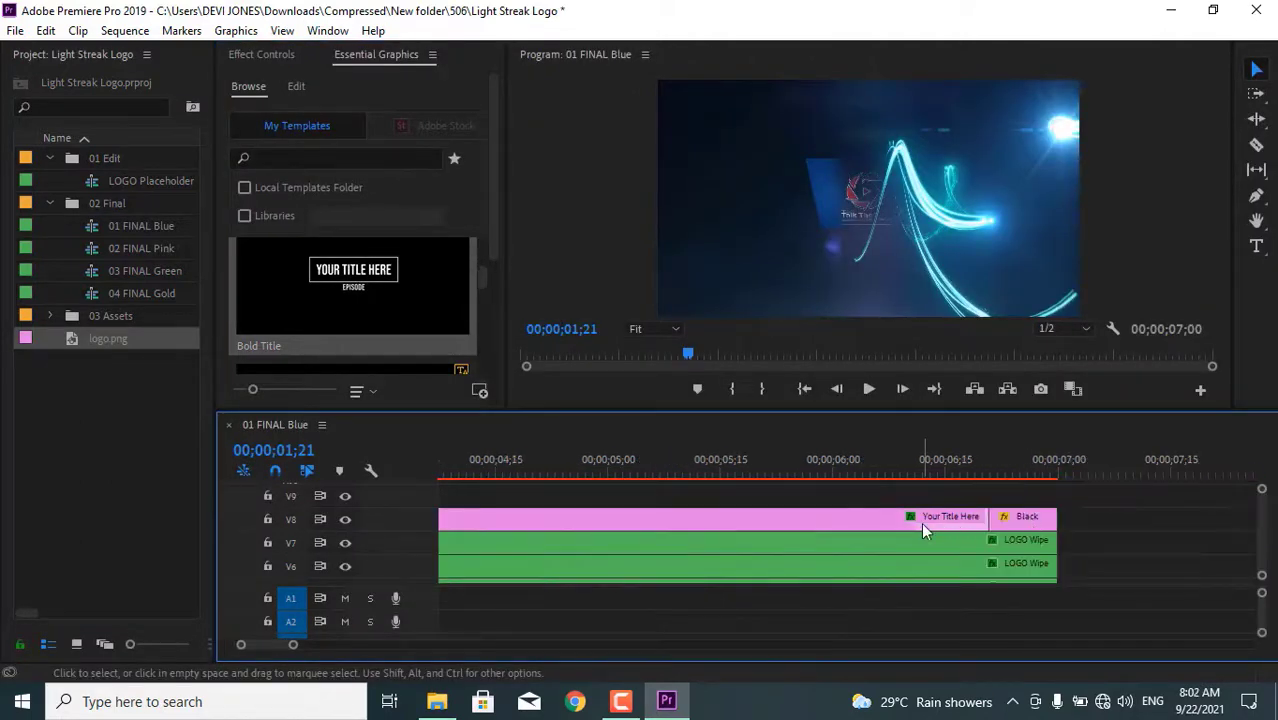
Step: Move the playhead to 05;28 and select the title graphic in the Program monitor
left_click(937, 469)
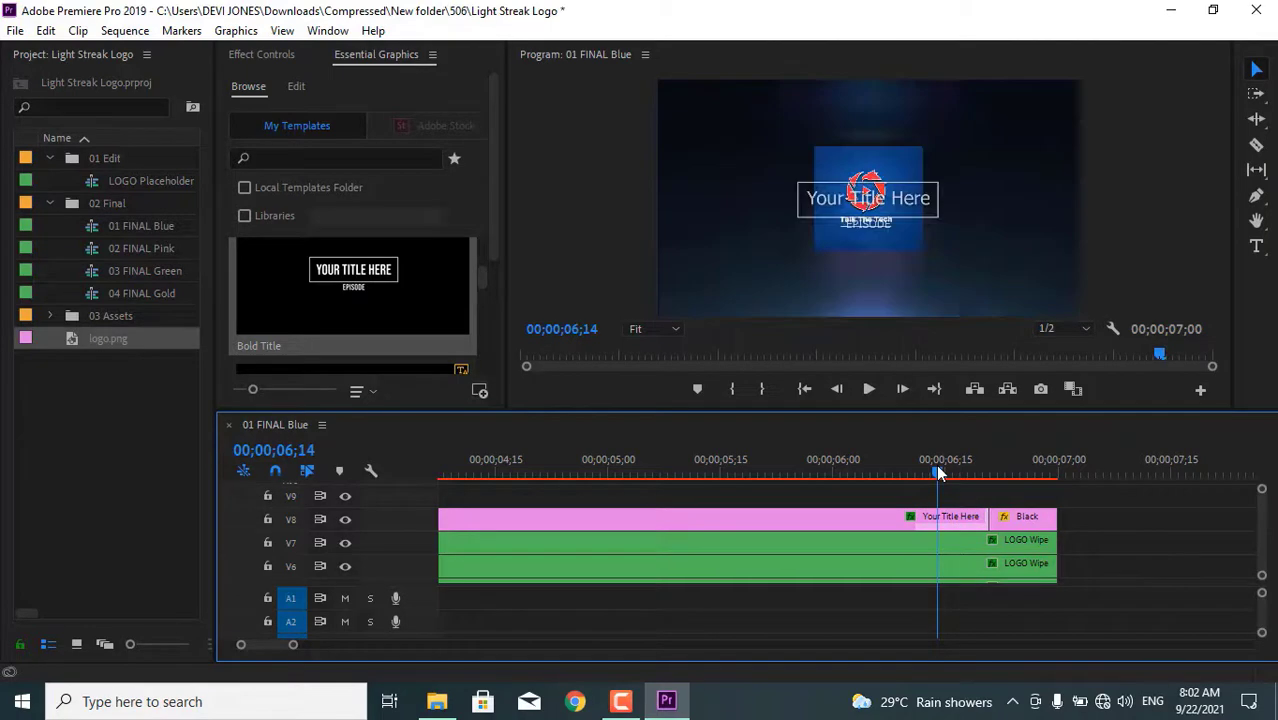
left_click_drag(938, 472, 818, 472)
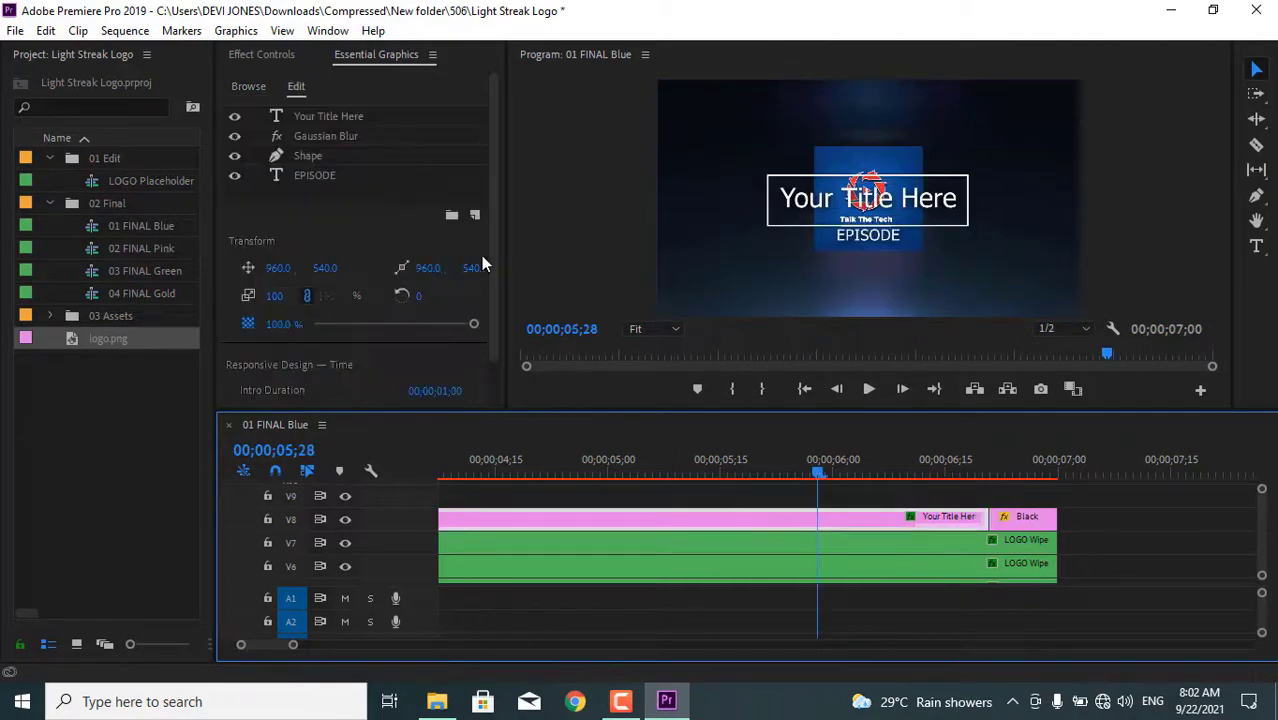
scroll(320, 282, "down", 2)
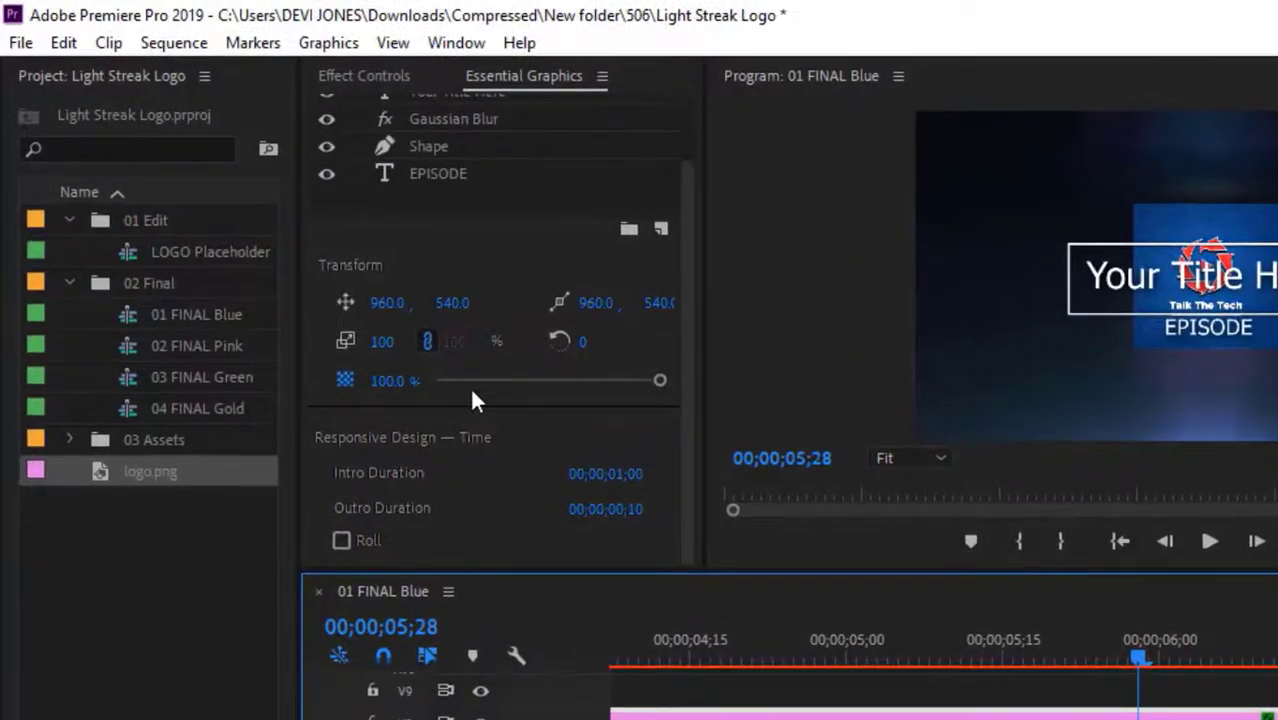
scroll(527, 428, "up", 3)
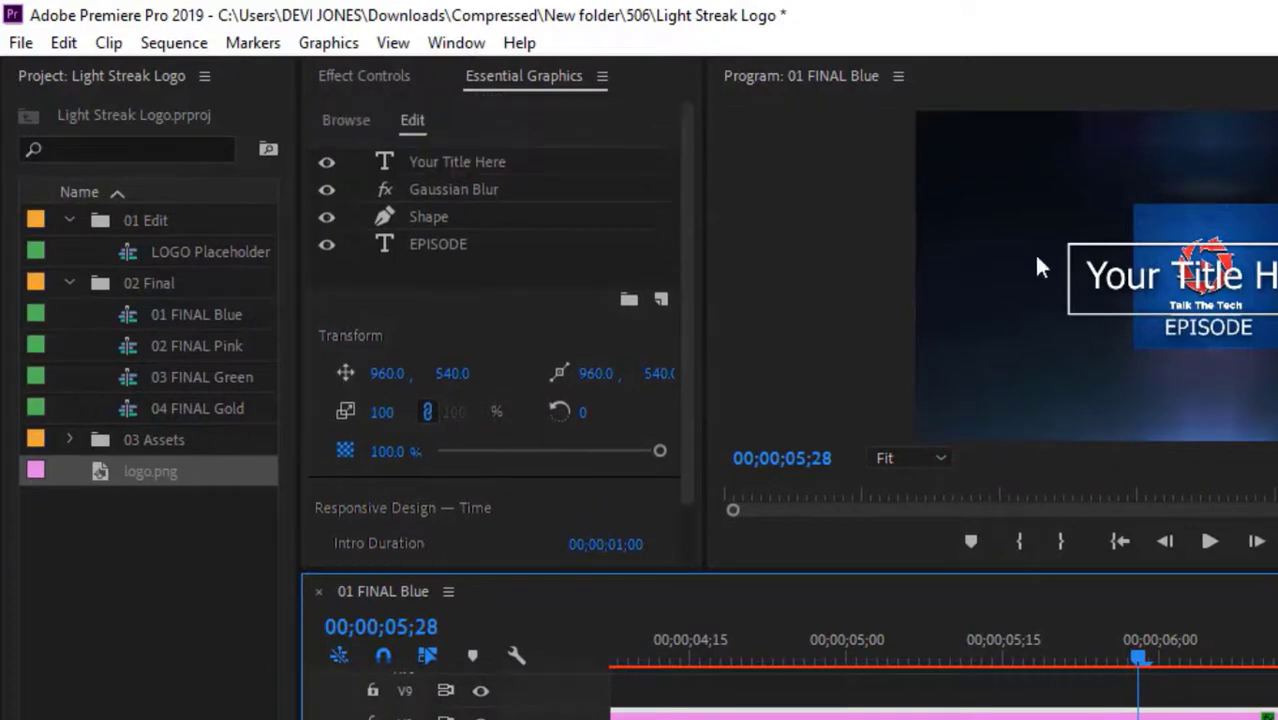
left_click(1130, 283)
Step: Retype the 'Your Title Here' headline as 'Easy To Understand'
left_click(432, 163)
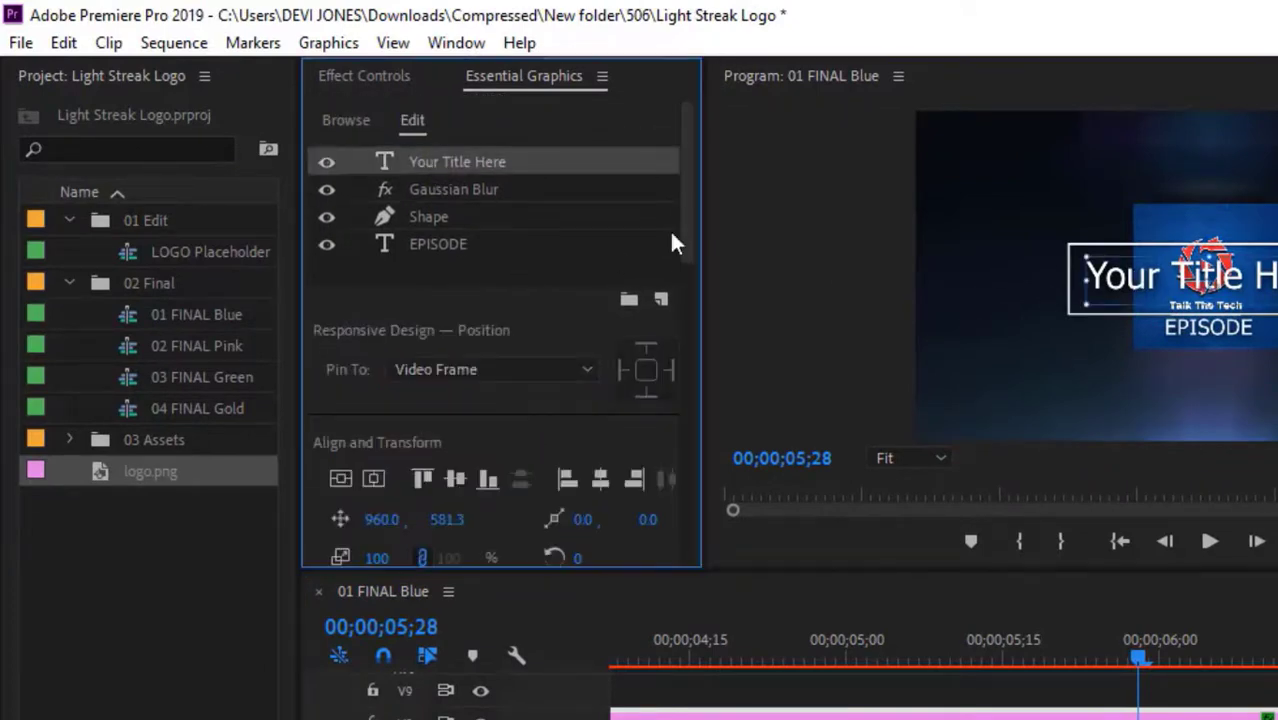
double_click(1132, 280)
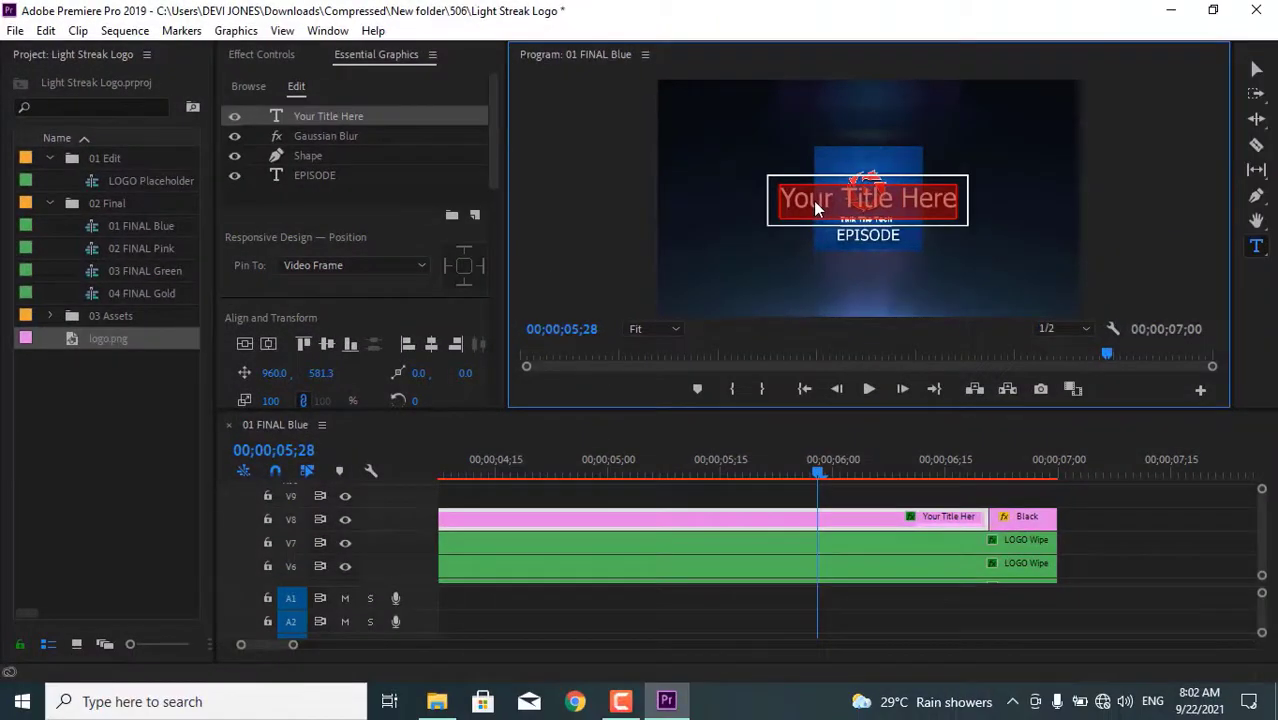
type("Easy TO U")
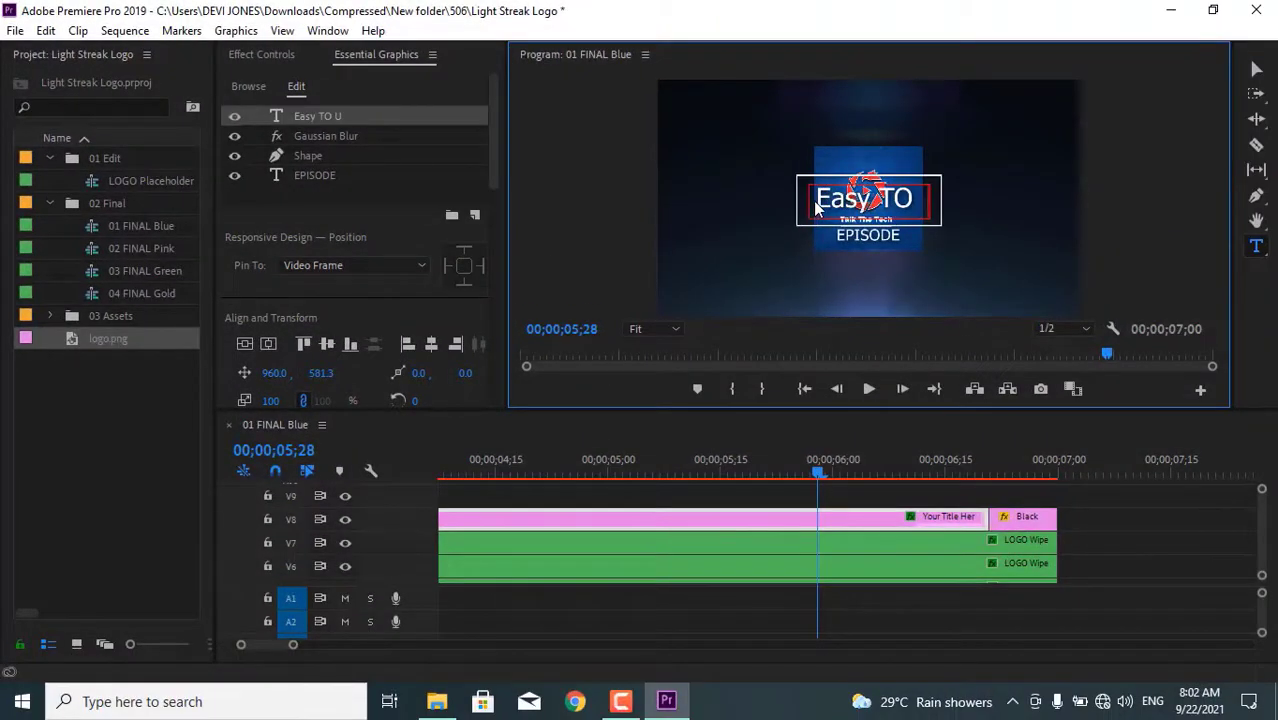
key("BackSpace")
key("BackSpace")
key("BackSpace")
type("o Understand")
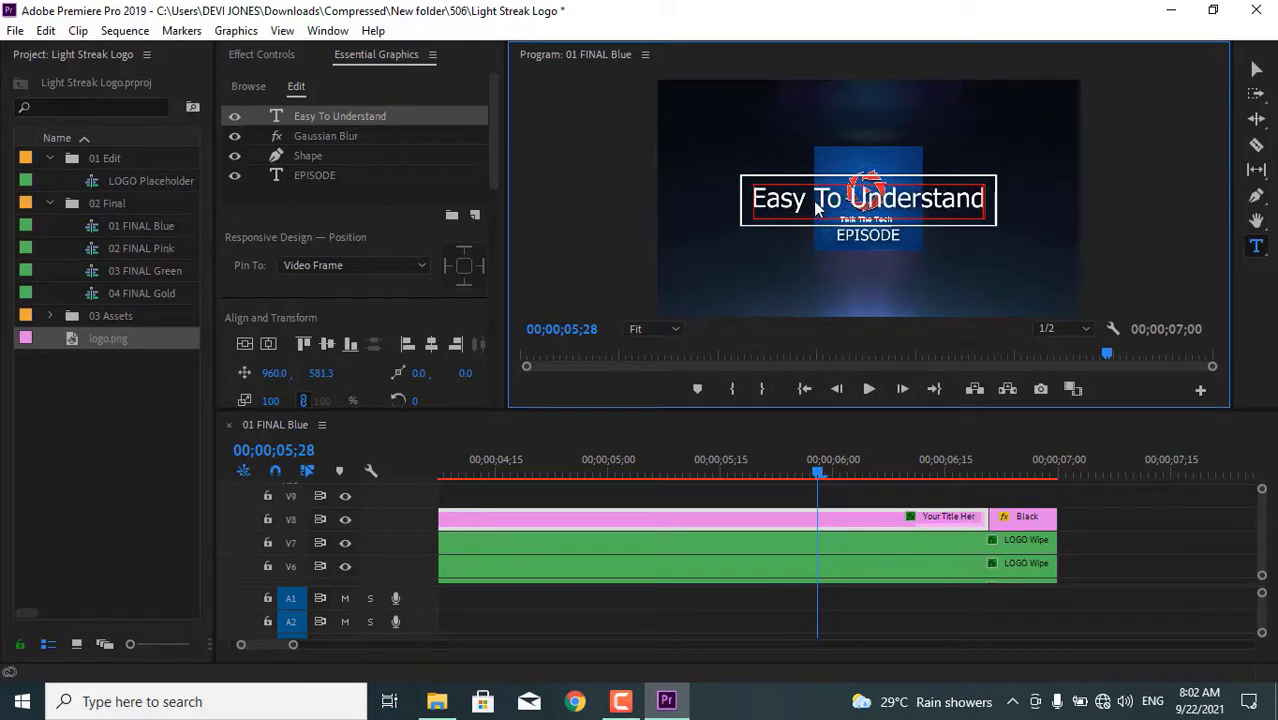
Step: Delete the EPISODE subtitle text and return to the Selection tool
left_click(862, 236)
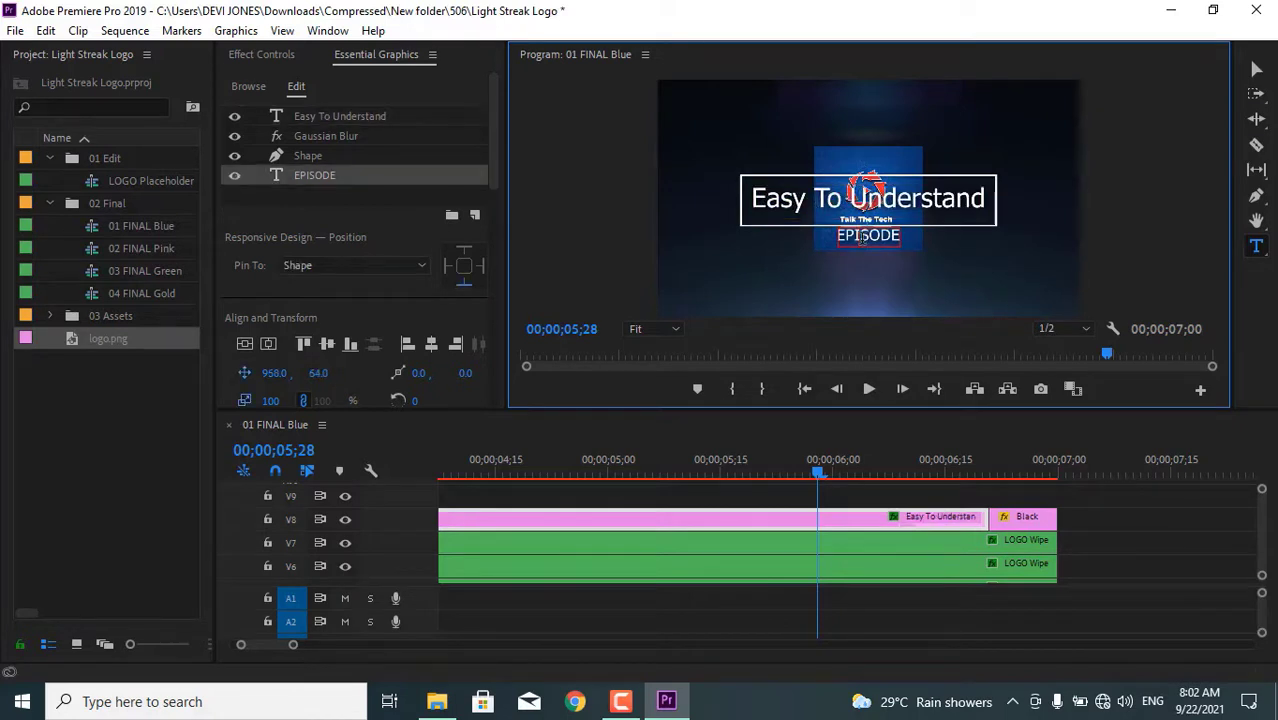
double_click(862, 237)
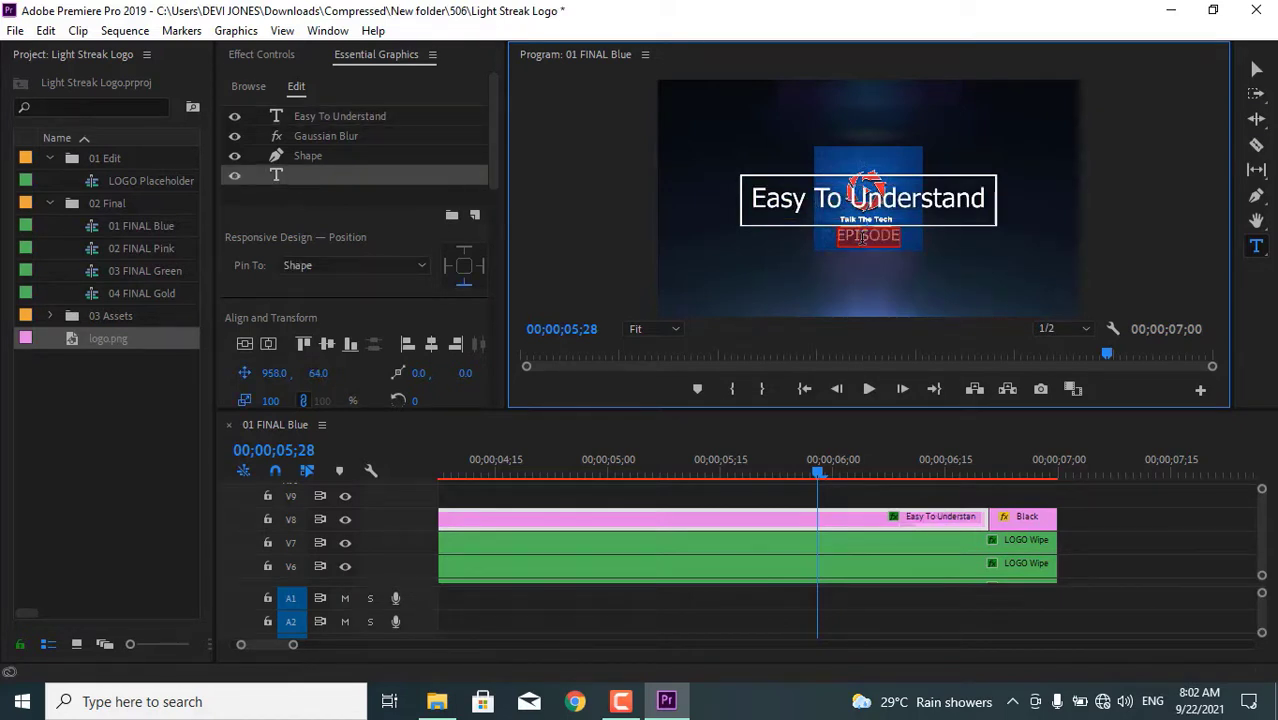
key("BackSpace")
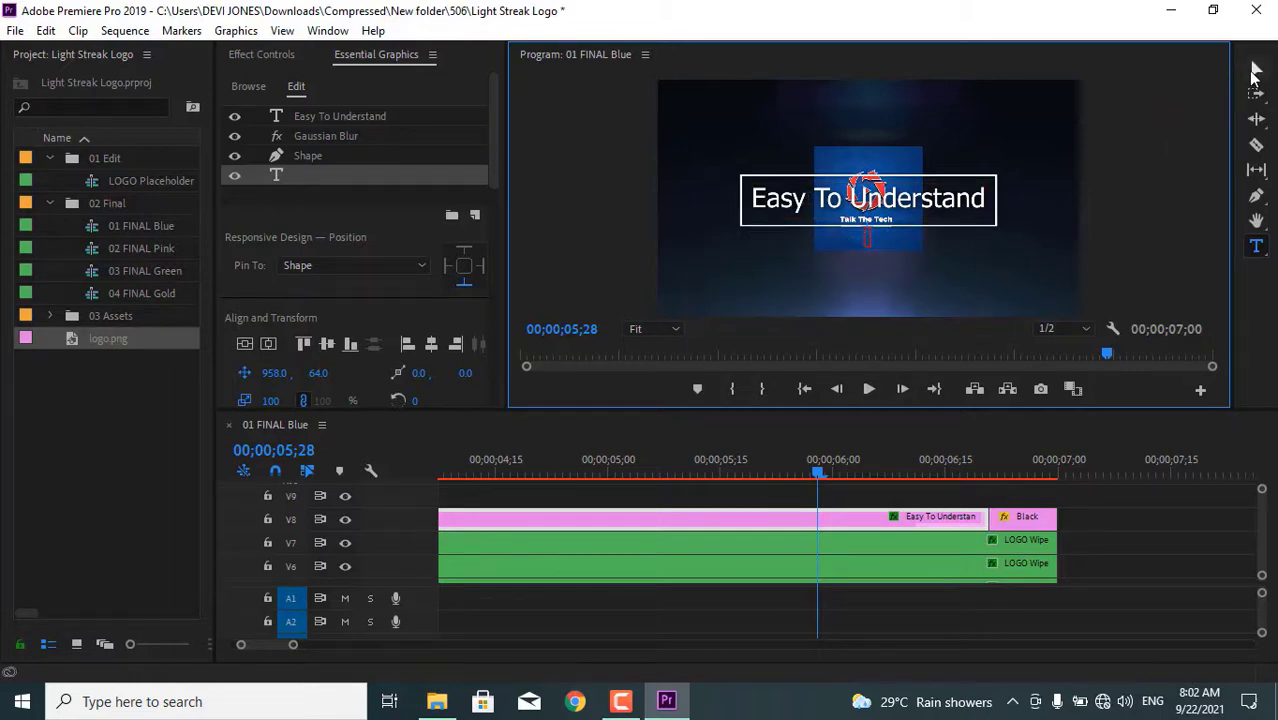
left_click(1256, 70)
Step: Reduce the Easy To Understand layer's font size to 71 in Essential Graphics
scroll(345, 219, "up", 5)
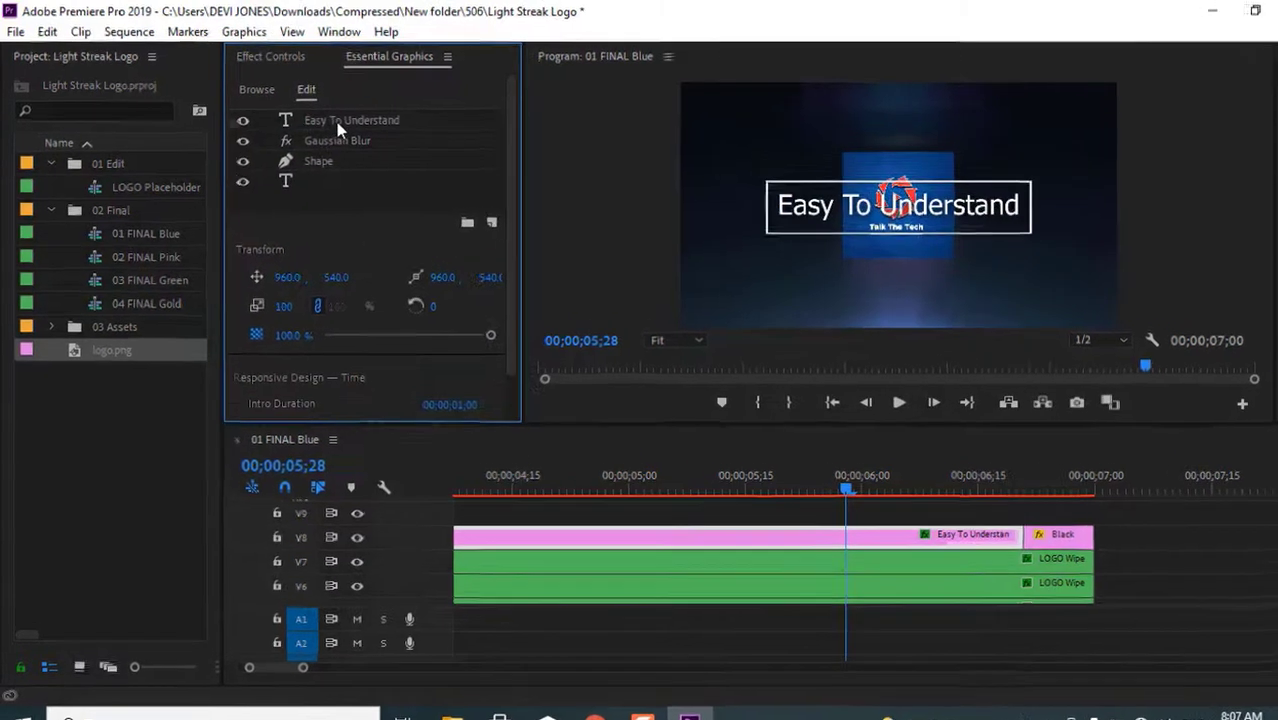
left_click(336, 118)
scroll(517, 315, "down", 5)
scroll(517, 315, "down", 2)
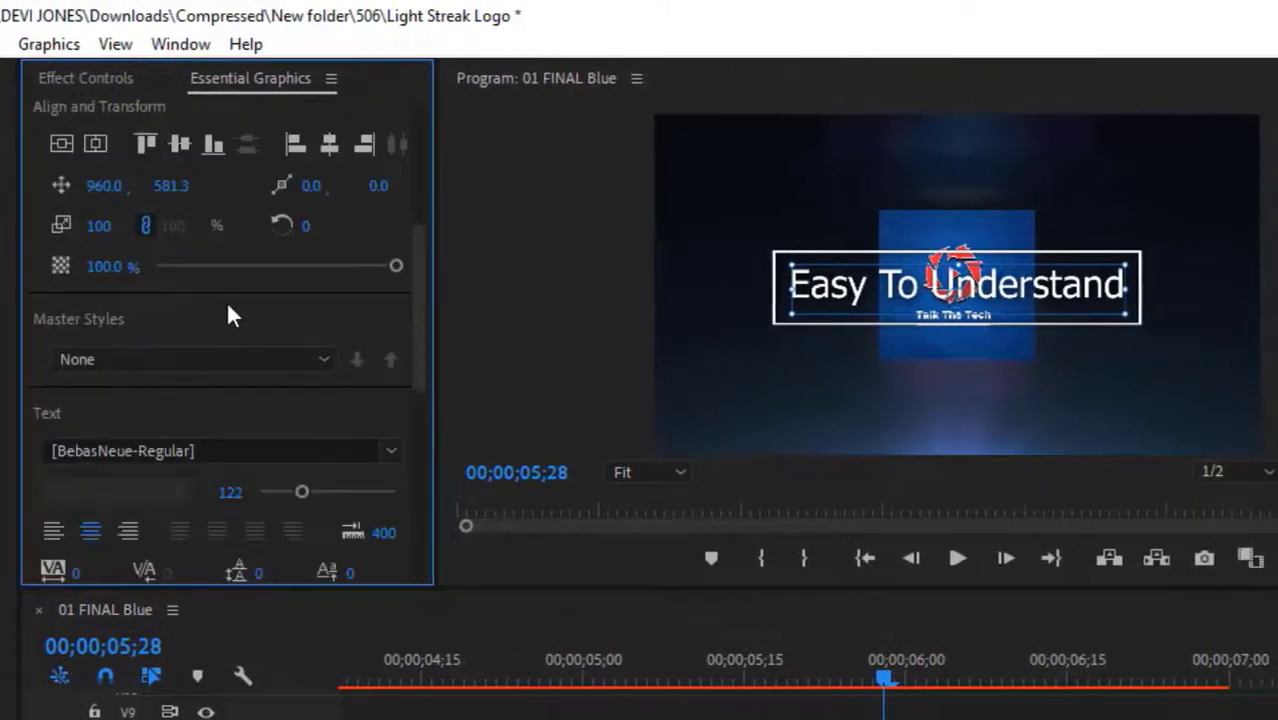
scroll(517, 315, "down", 1)
scroll(517, 315, "down", 1)
left_click(290, 358)
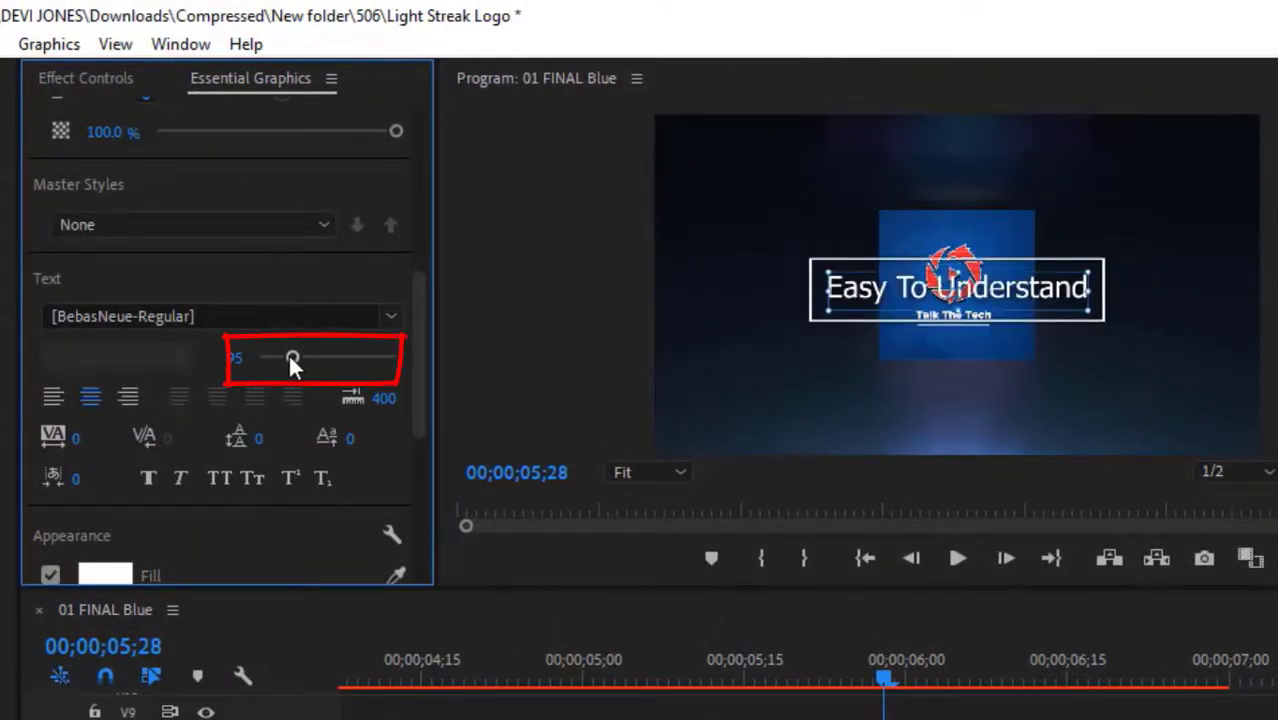
left_click_drag(290, 358, 281, 358)
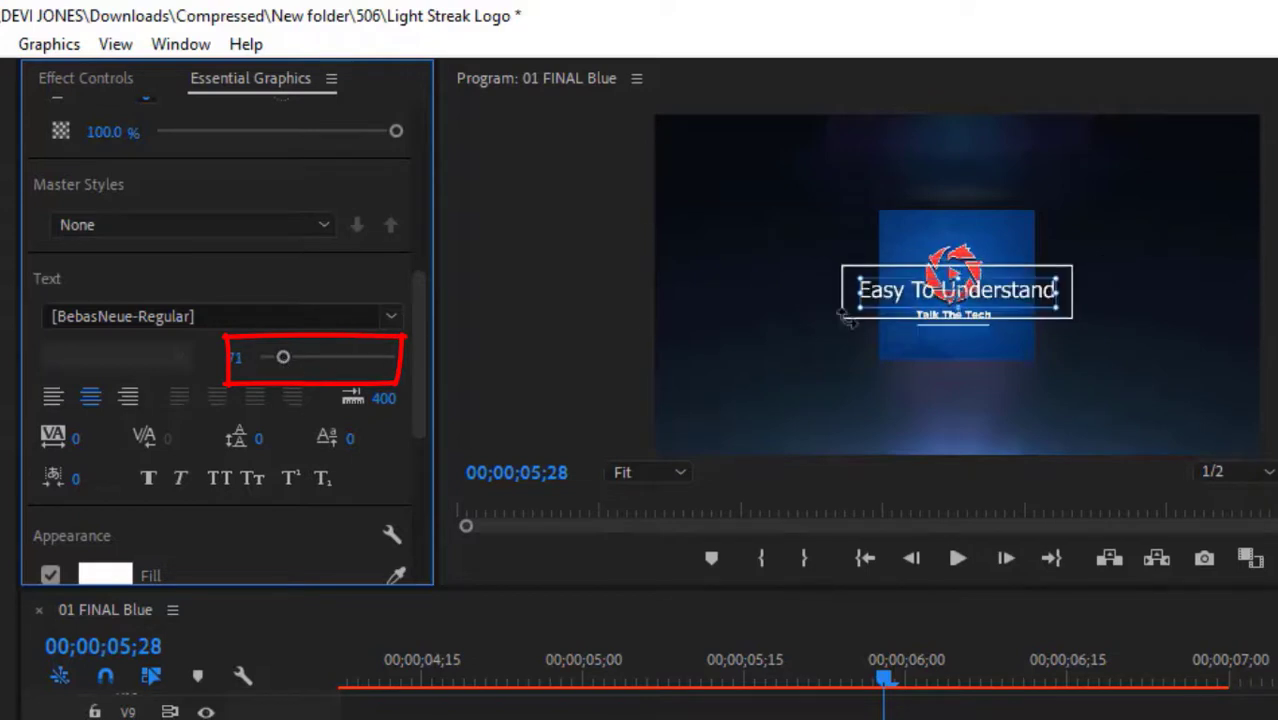
Step: Move the title box below the Talk The Tech logo in the Program monitor
left_click(906, 302)
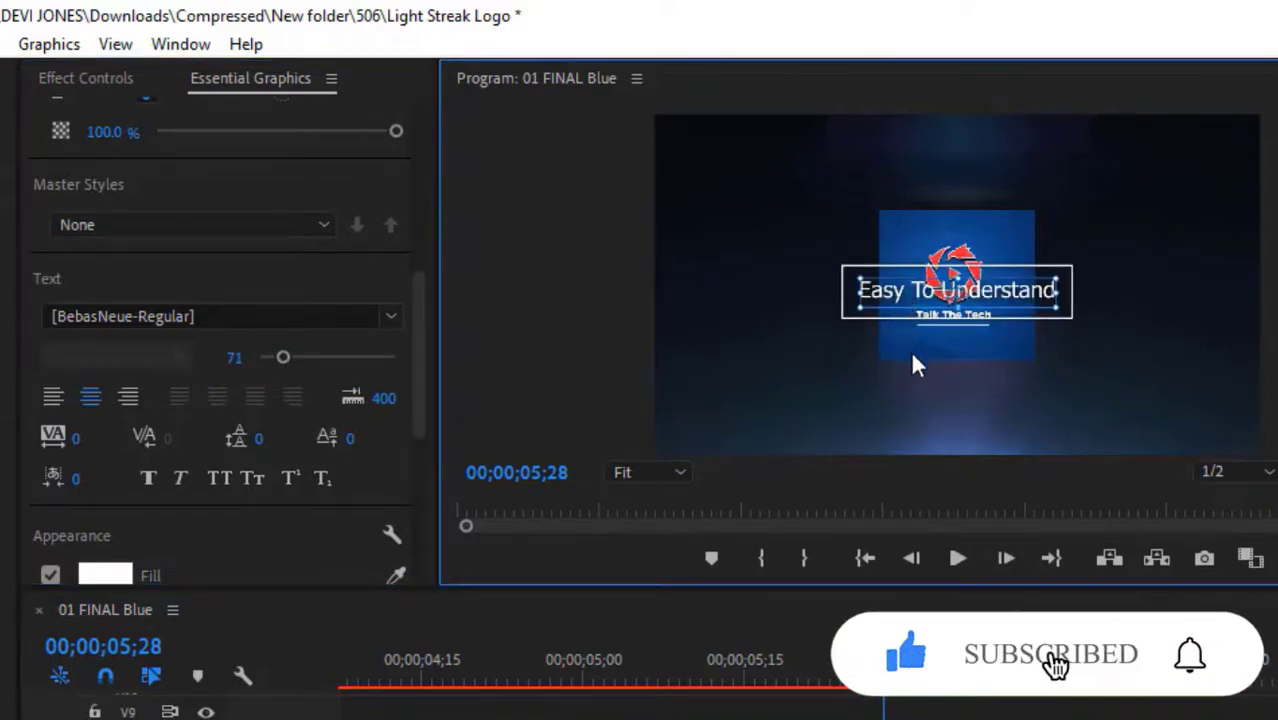
left_click(910, 350)
left_click_drag(904, 378, 910, 408)
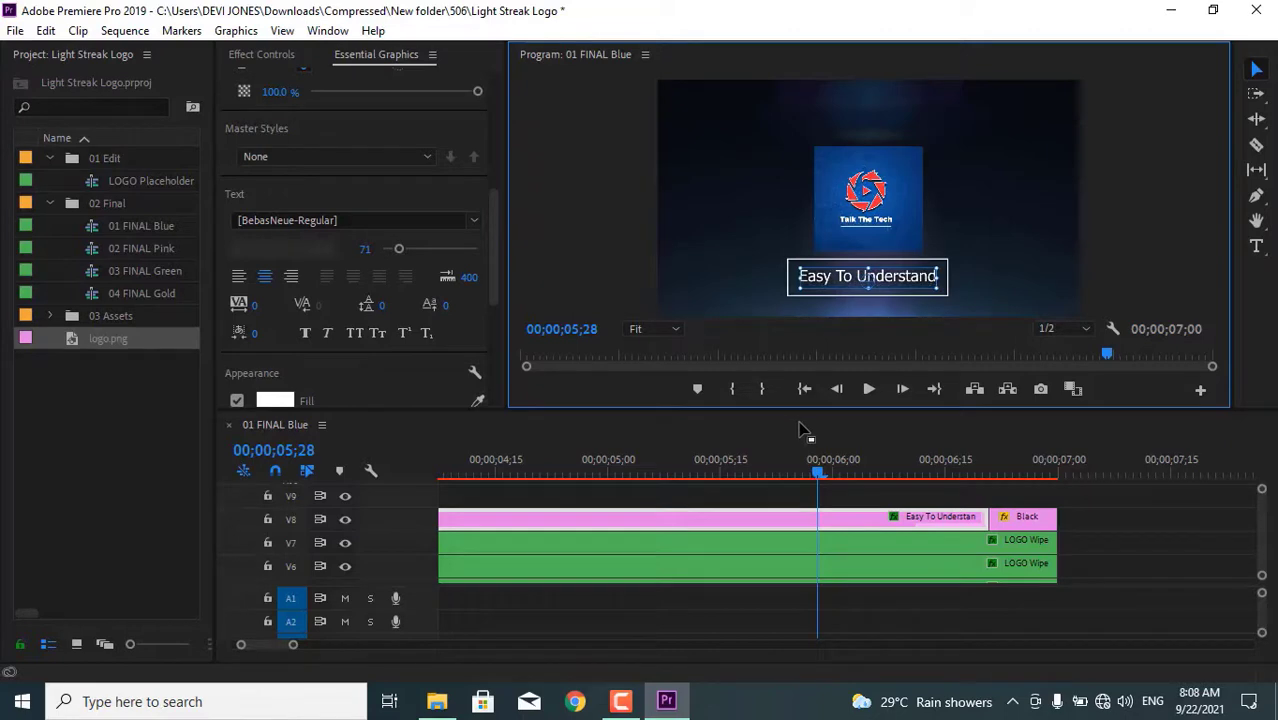
Step: Render the work area, then play 01 FINAL Blue and stop at 04;21 to check the title
left_click_drag(800, 463, 399, 467)
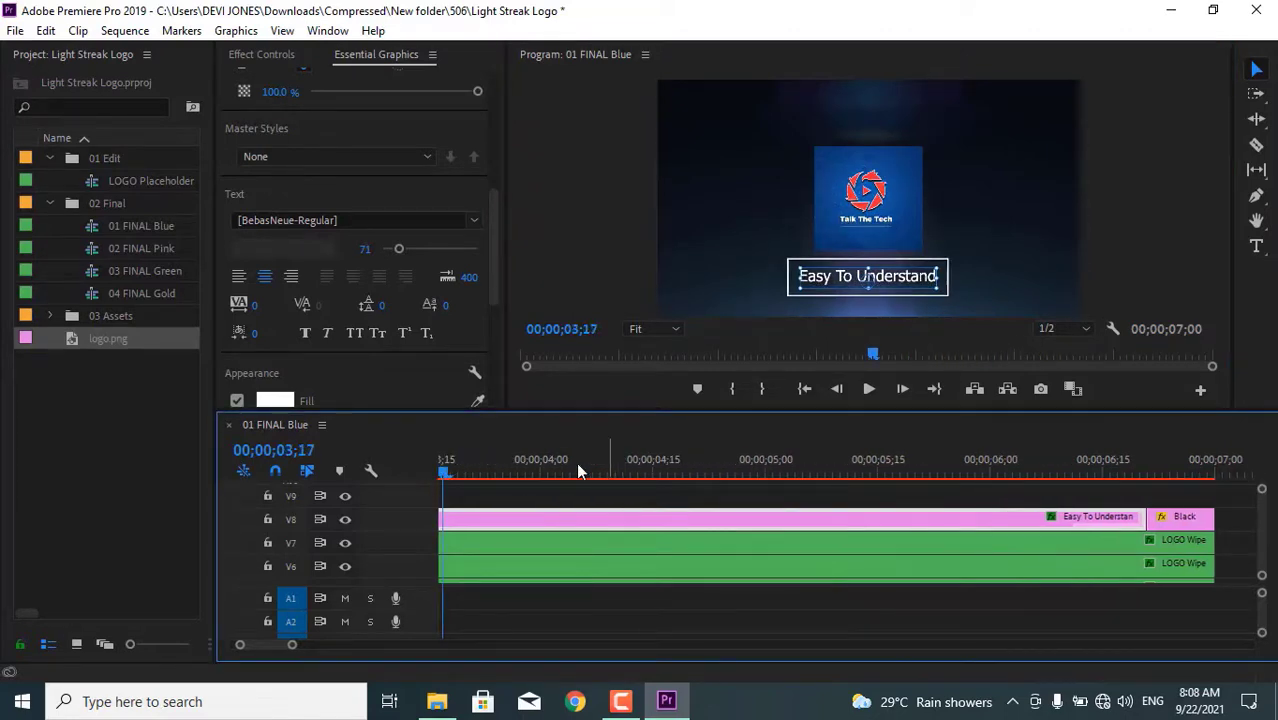
key("Return")
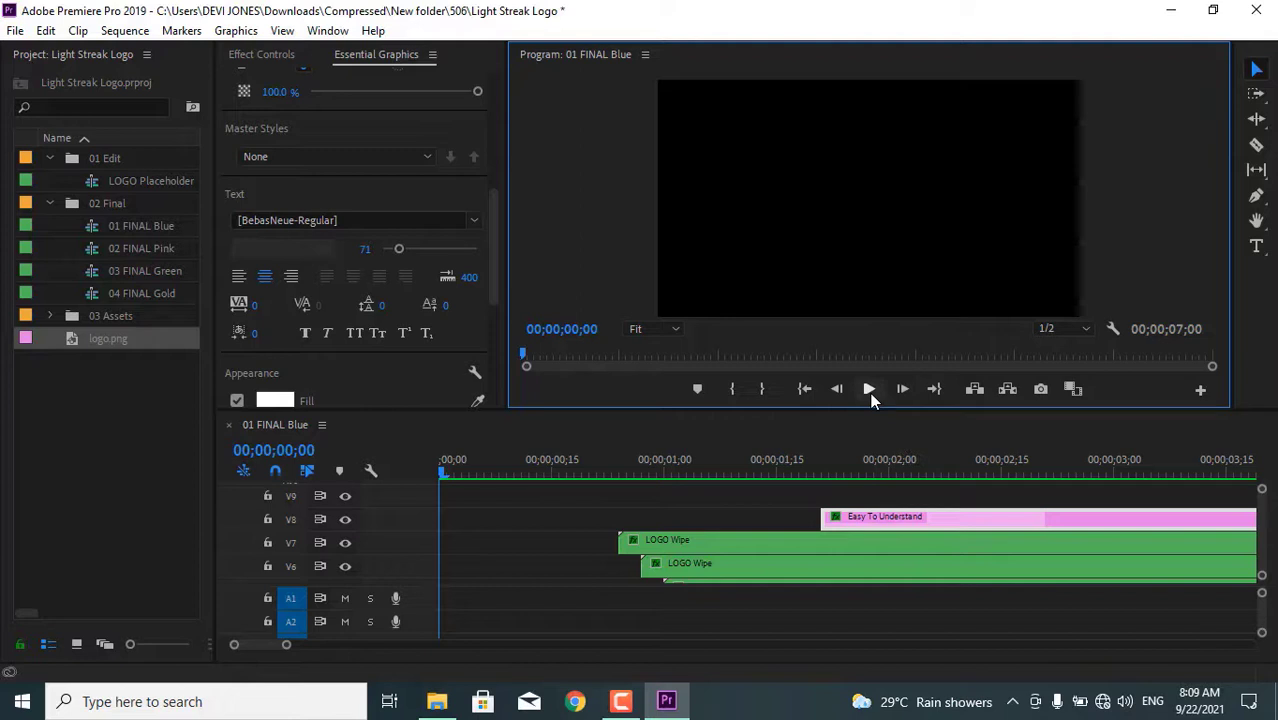
left_click(869, 390)
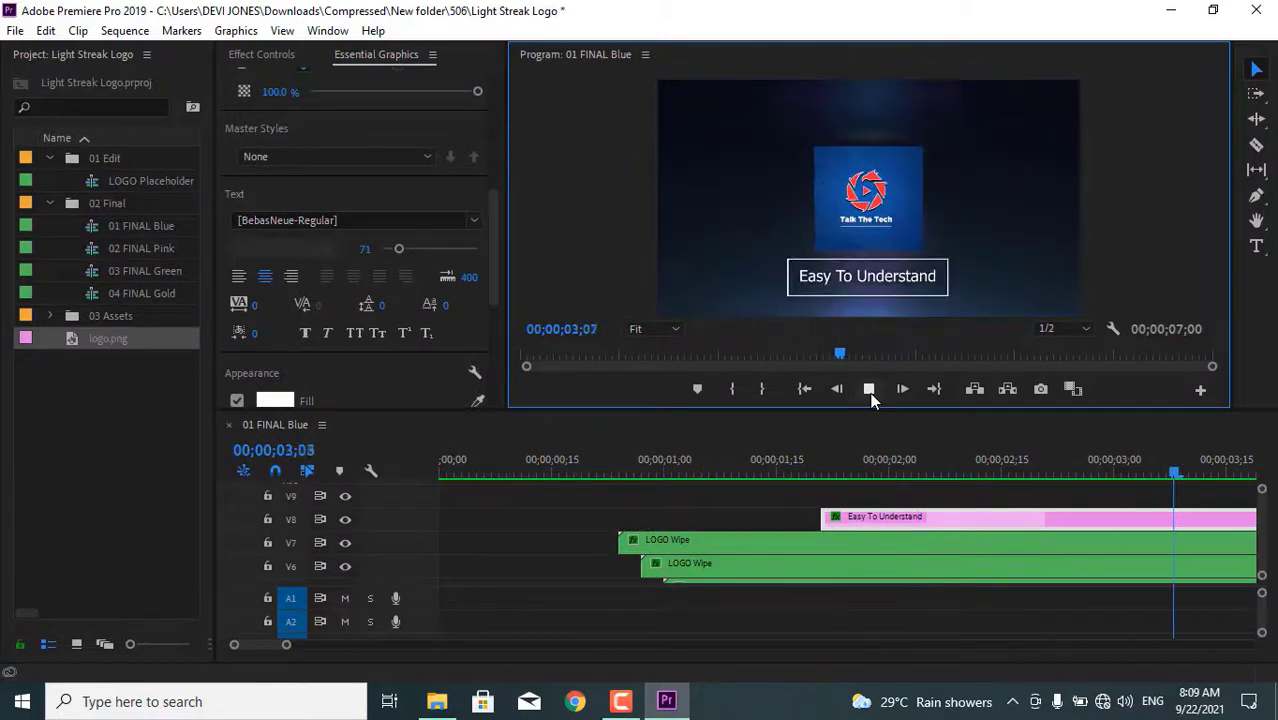
left_click(869, 389)
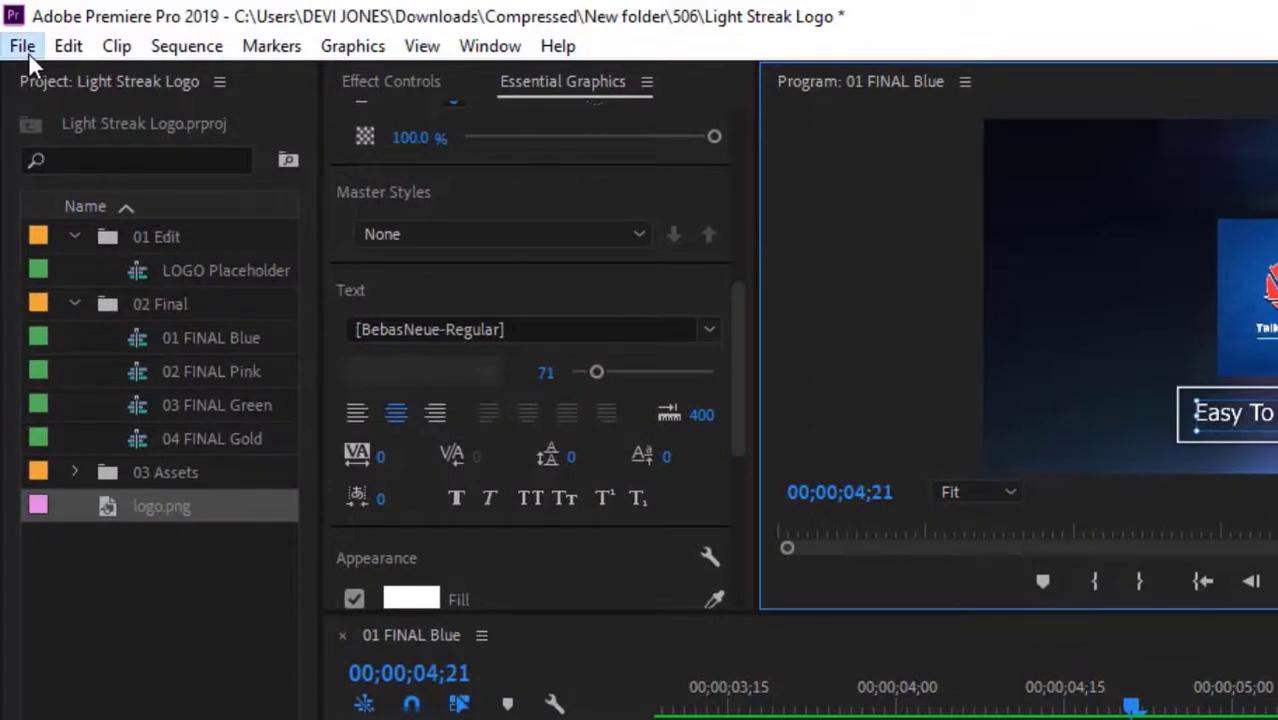
Step: Through File > Export > Media, export H.264 1920x1080 as '01 FINAL Blue.mp4' and start encoding
left_click(24, 46)
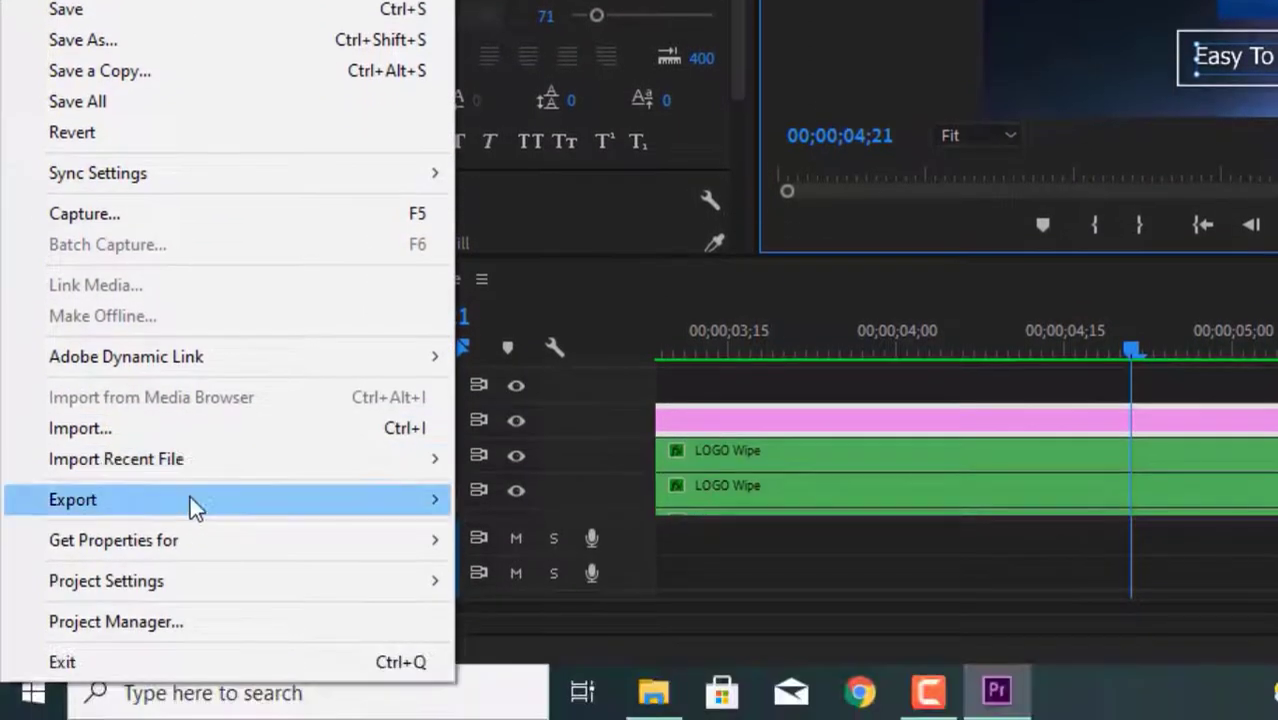
mouse_move(190, 499)
left_click(566, 172)
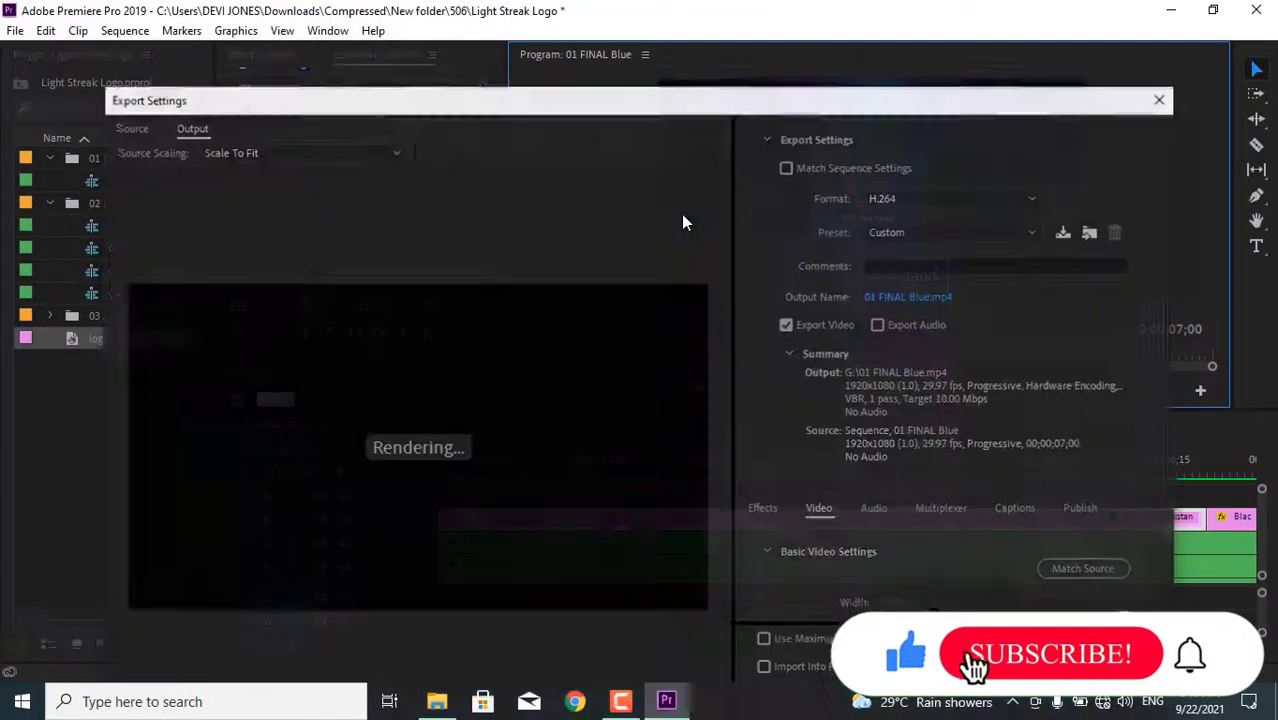
left_click_drag(770, 68, 783, 42)
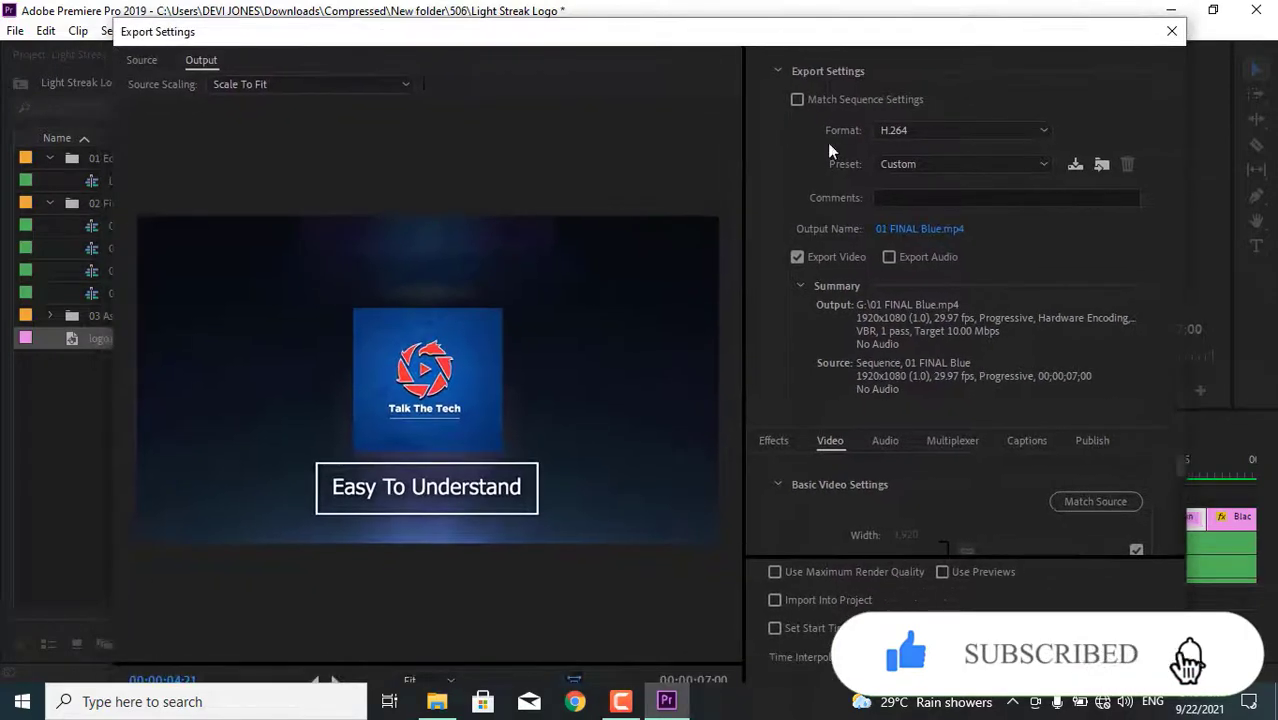
left_click(917, 230)
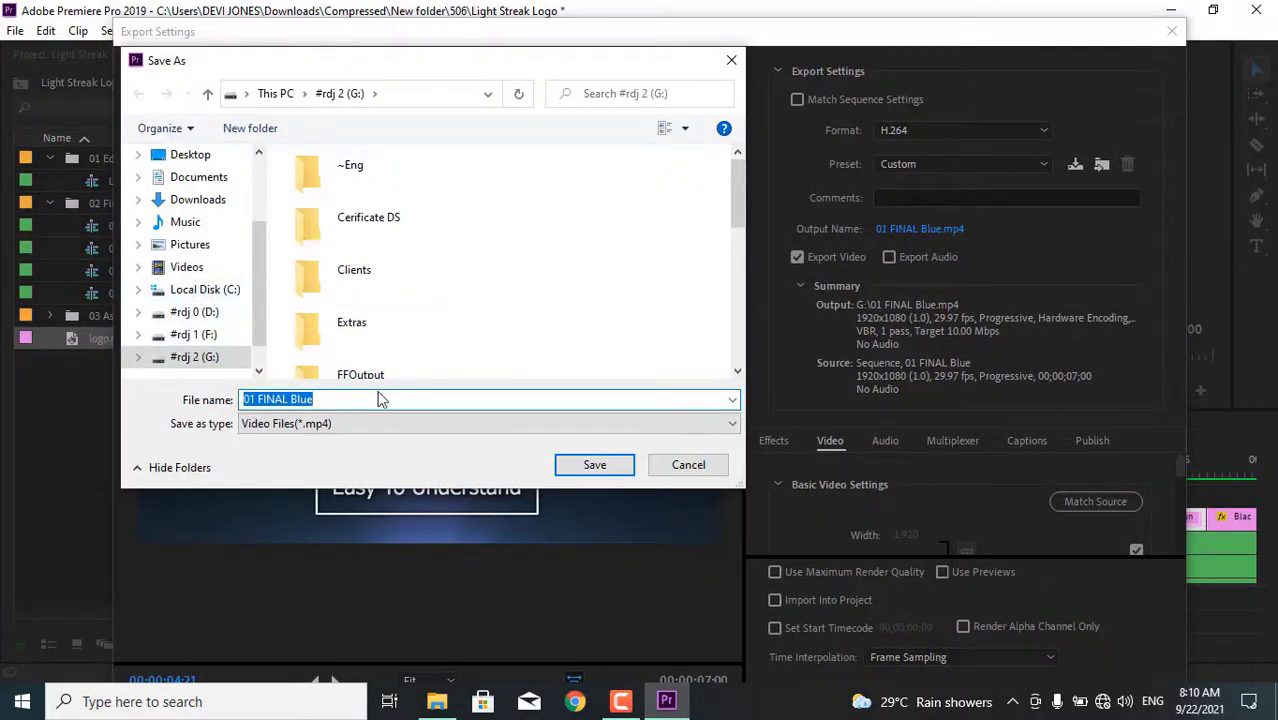
left_click(594, 464)
left_click_drag(862, 50, 829, 33)
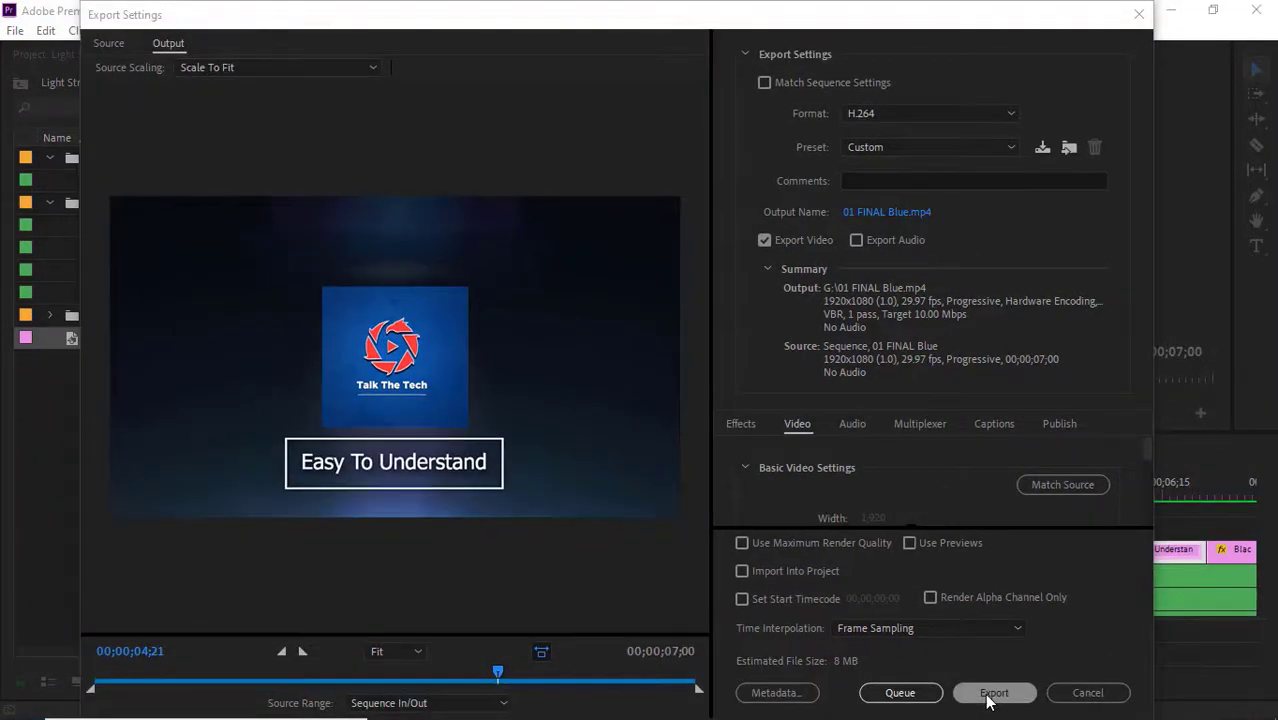
left_click(993, 693)
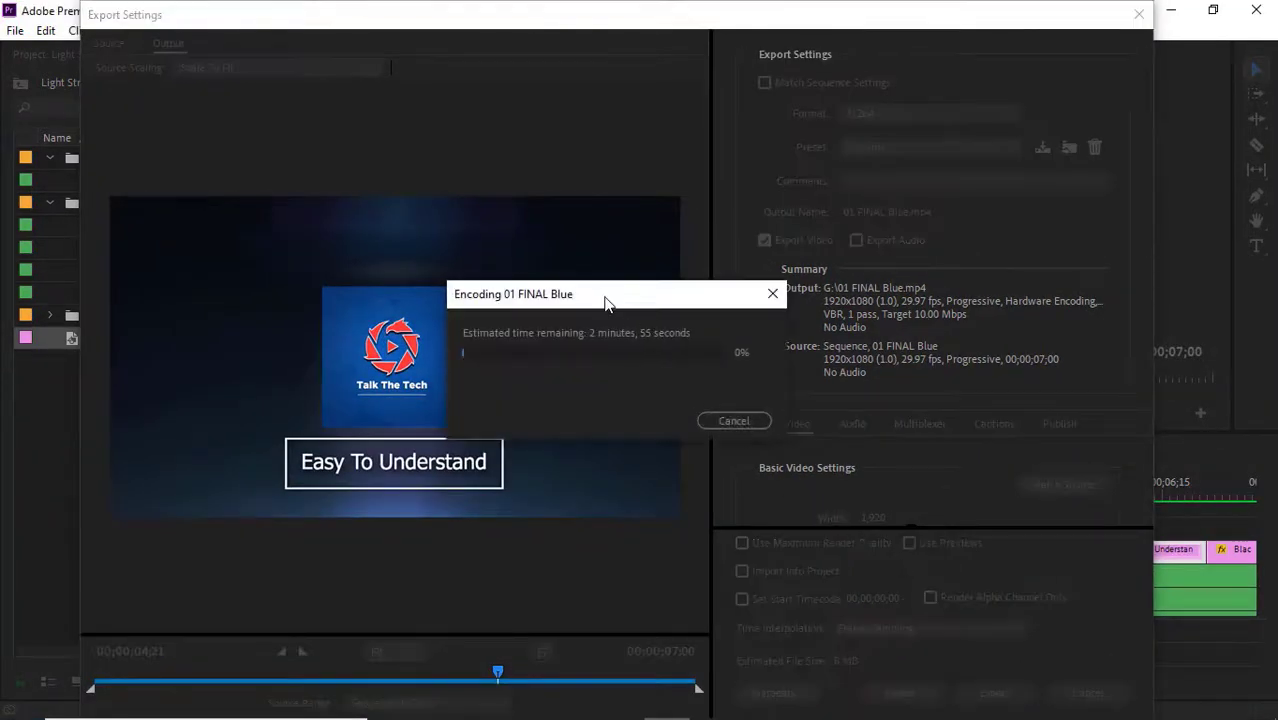